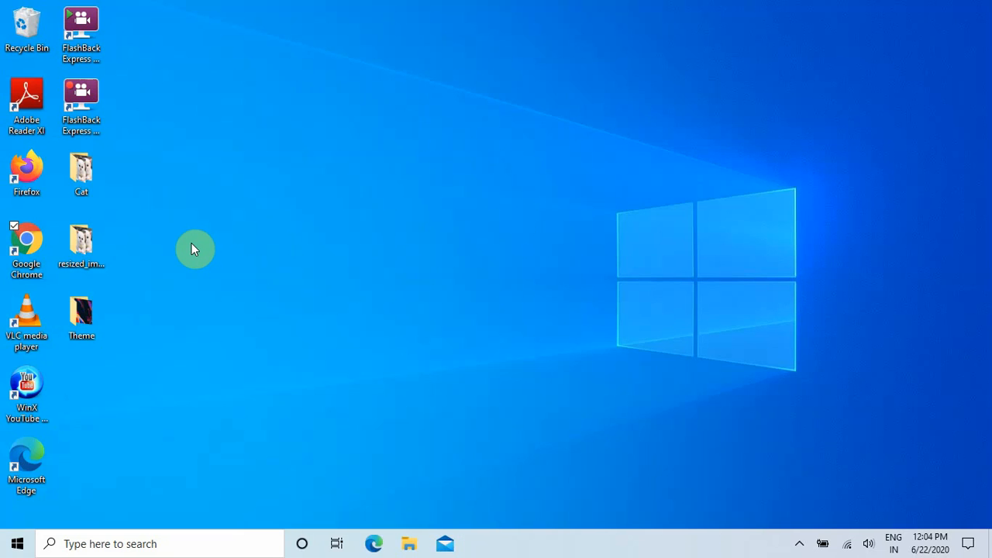
# Open Google Chrome and run a Google search for "anaconda python".
pyautogui.doubleClick(26, 244)
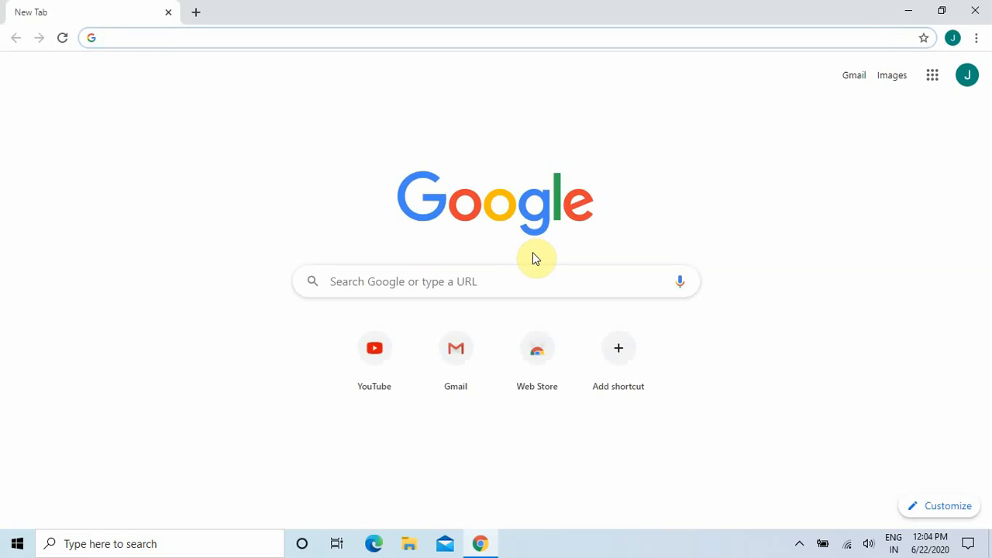
pyautogui.write('ana')
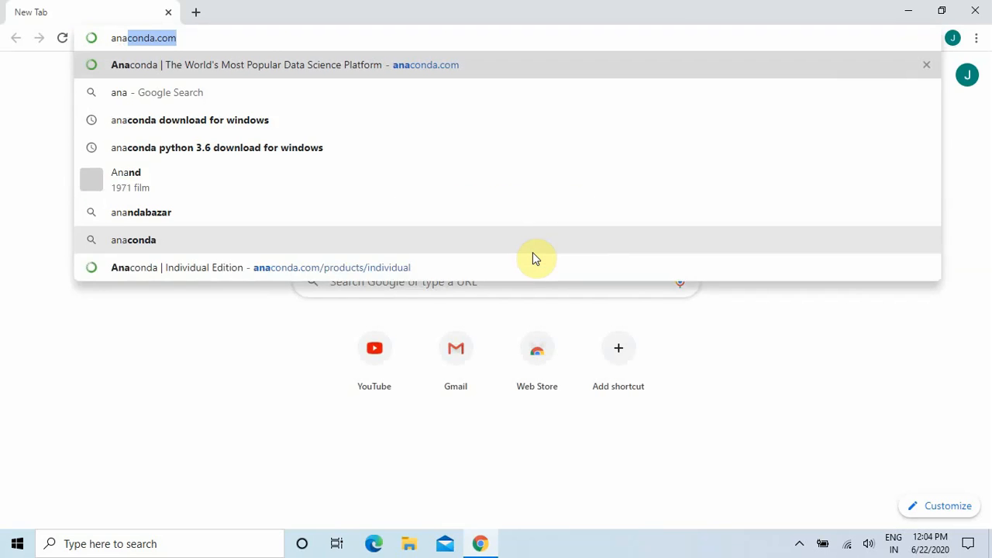
pyautogui.write('conda p')
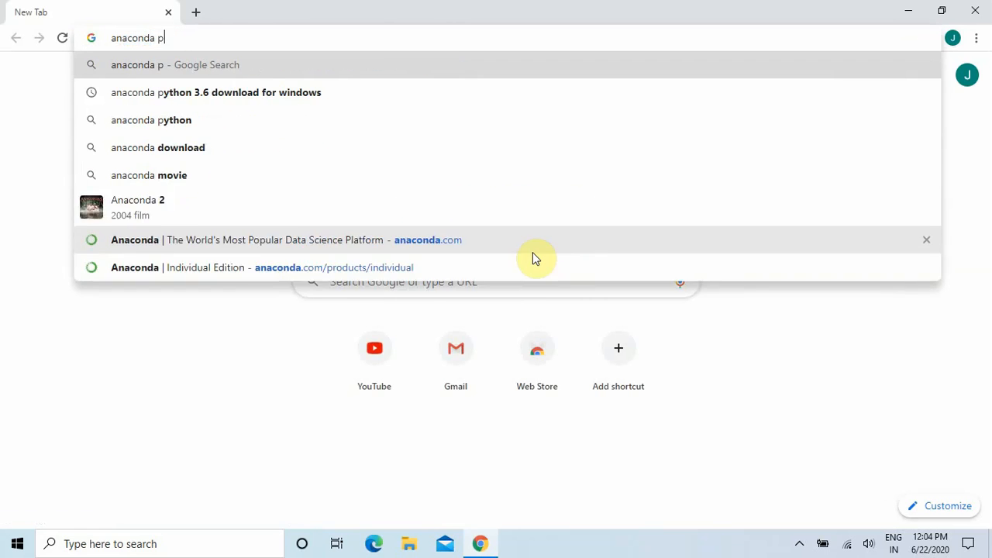
pyautogui.write('ython')
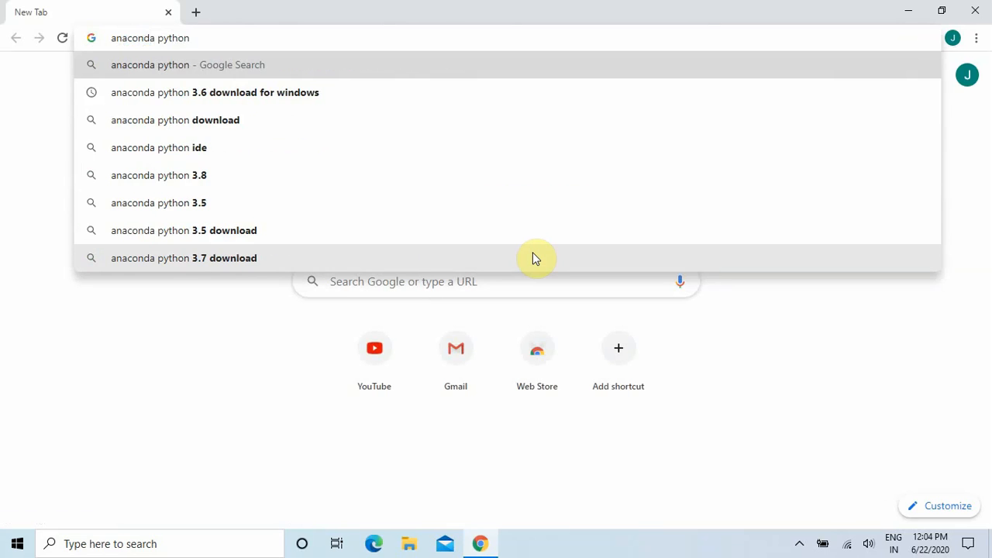
pyautogui.press('Return')
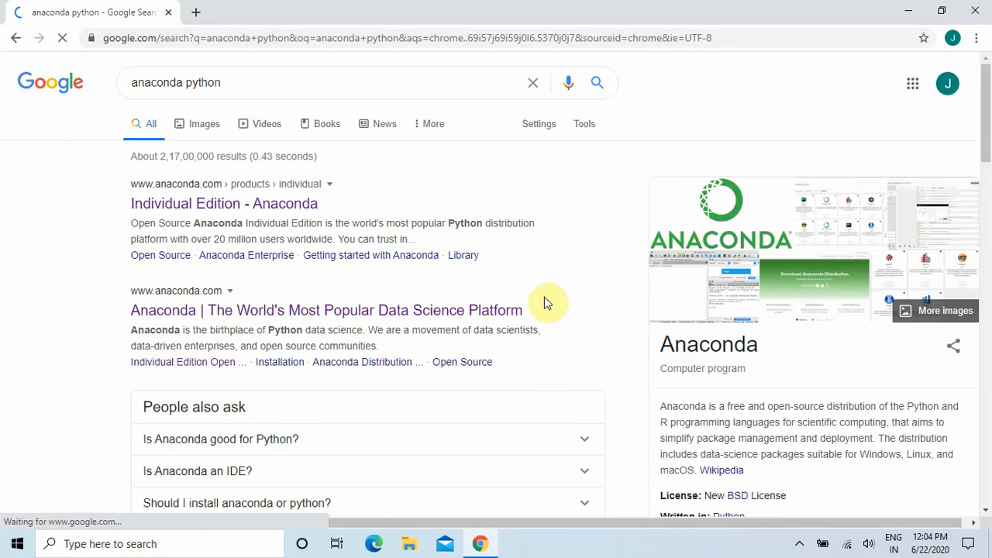
# Open the Wikipedia article on Anaconda (Python distribution) from the search results and read its introduction.
pyautogui.scroll(-2, 545, 303)
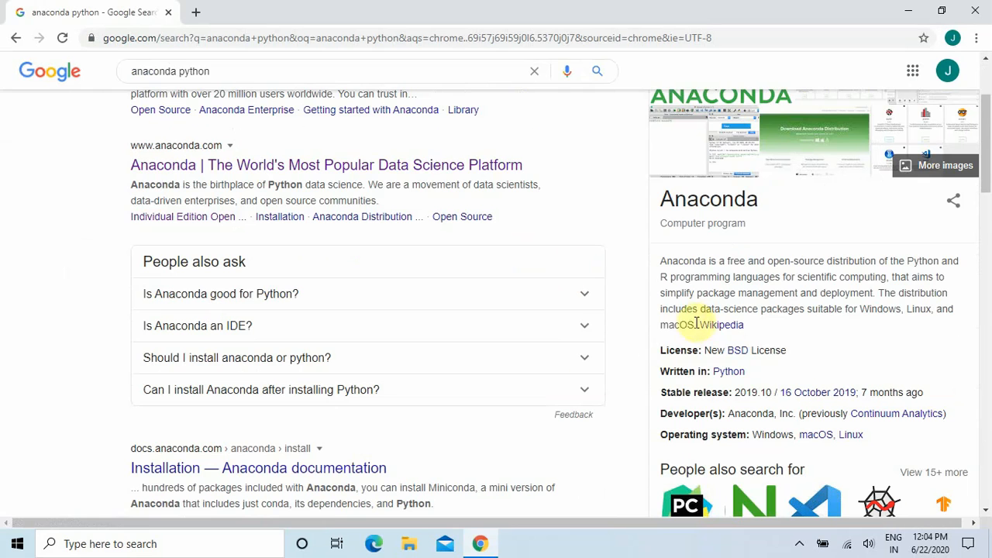
pyautogui.click(395, 179)
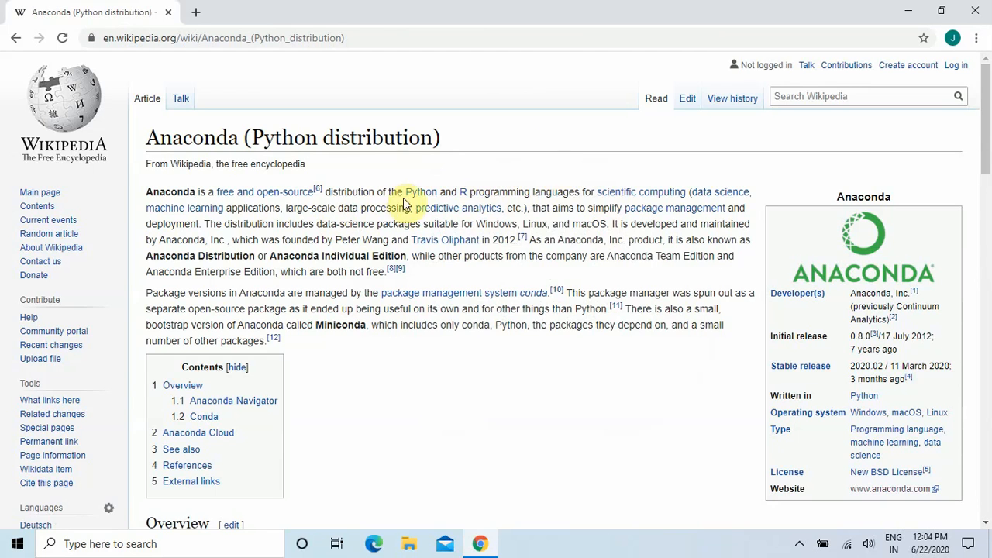
pyautogui.moveTo(634, 193)
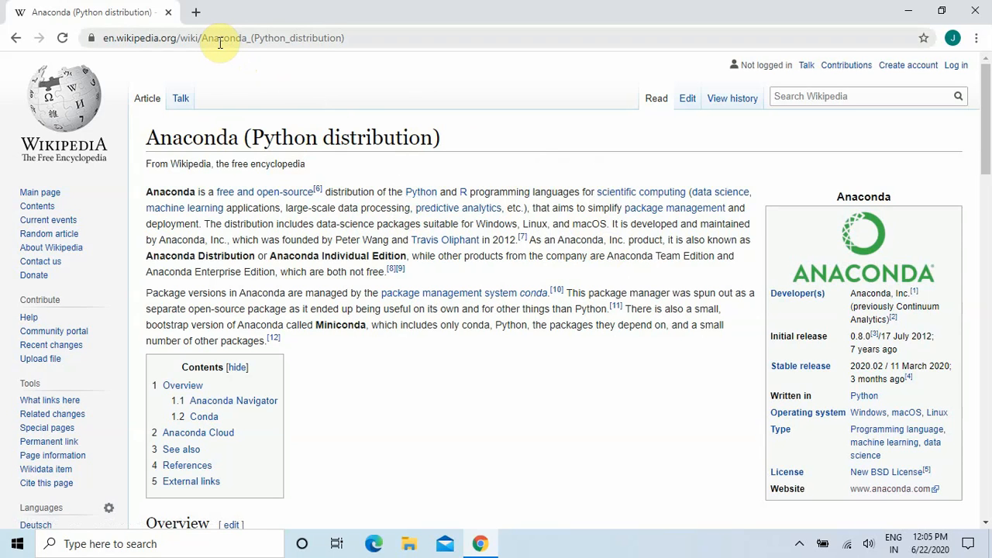
# Load anaconda.com in a new browser tab and go to the Individual Edition product page.
pyautogui.click(194, 11)
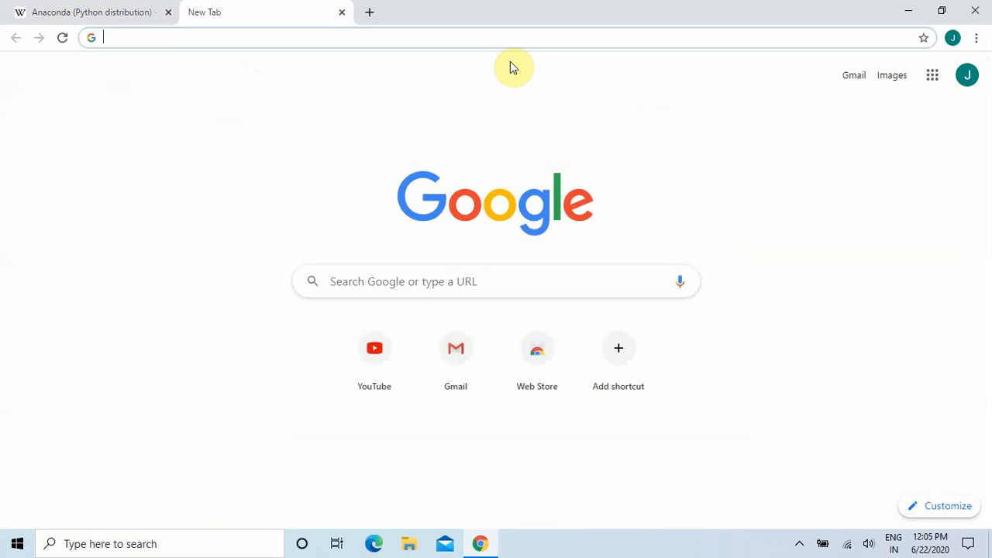
pyautogui.write('anaconda.com')
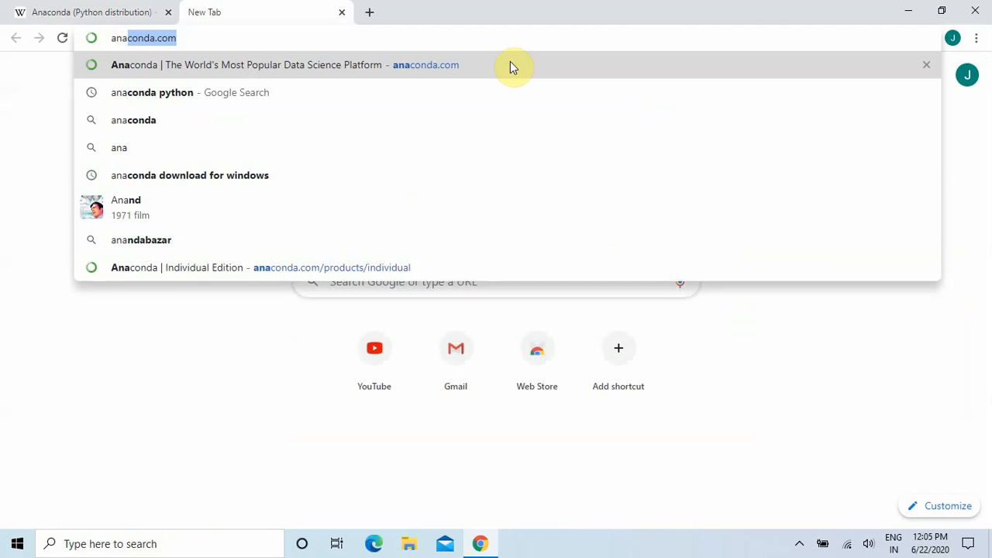
pyautogui.click(510, 65)
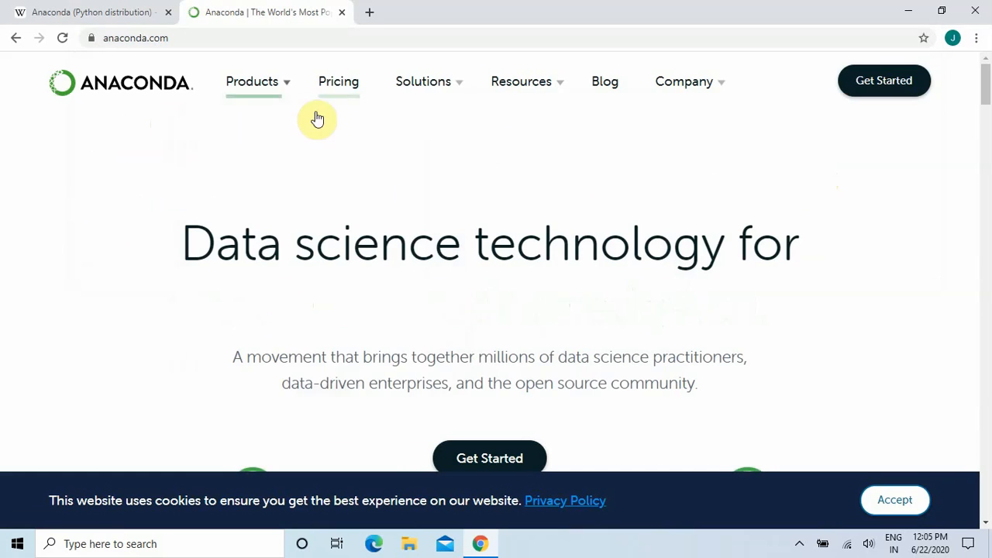
pyautogui.moveTo(276, 99)
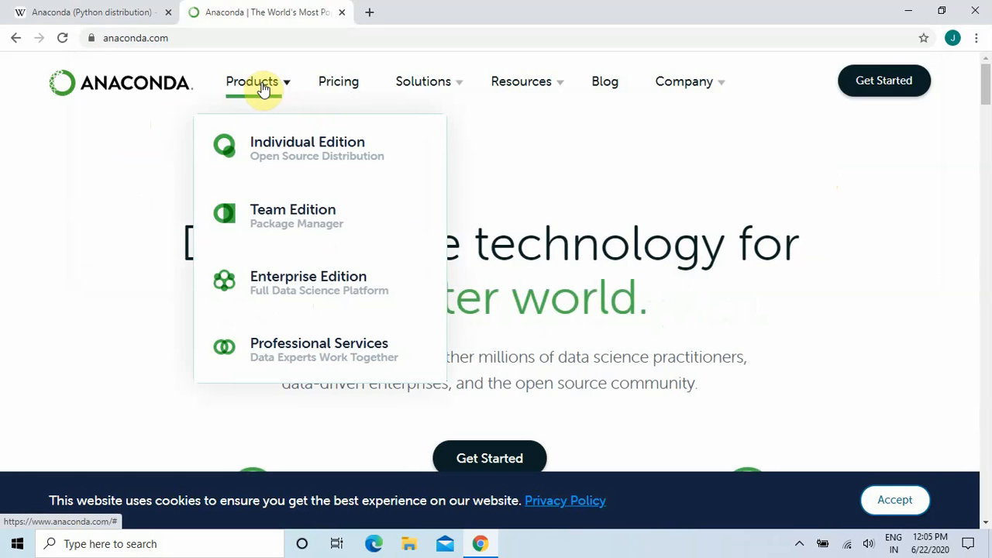
pyautogui.click(273, 149)
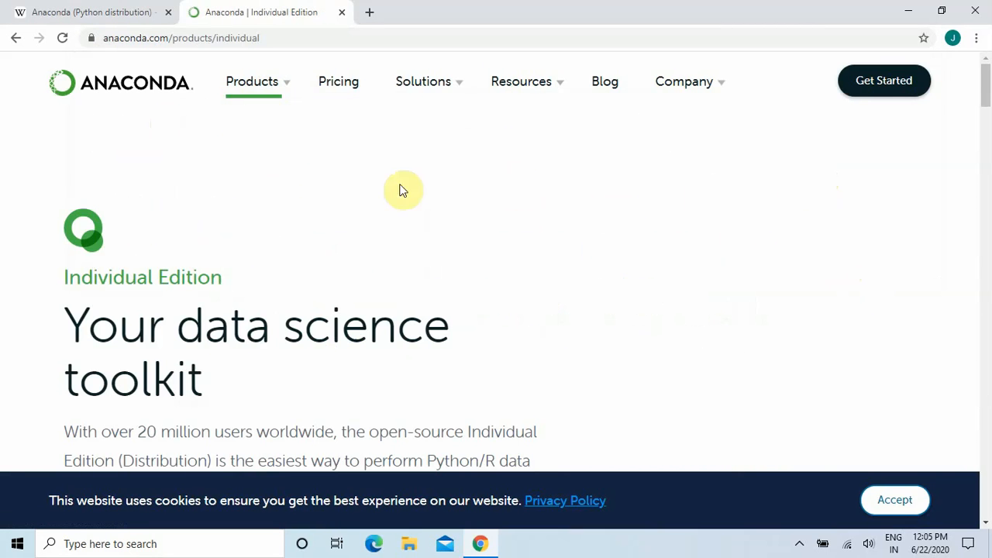
# Start downloading the Windows 64-bit Graphical Installer for Python 3.7 from the Anaconda Installers section.
pyautogui.scroll(-10, 721, 229)
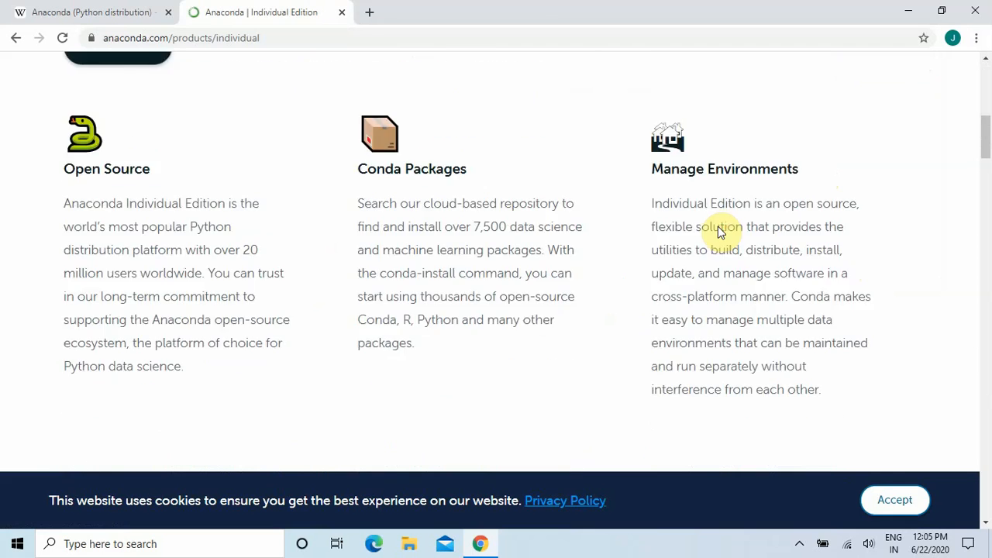
pyautogui.scroll(-12, 721, 227)
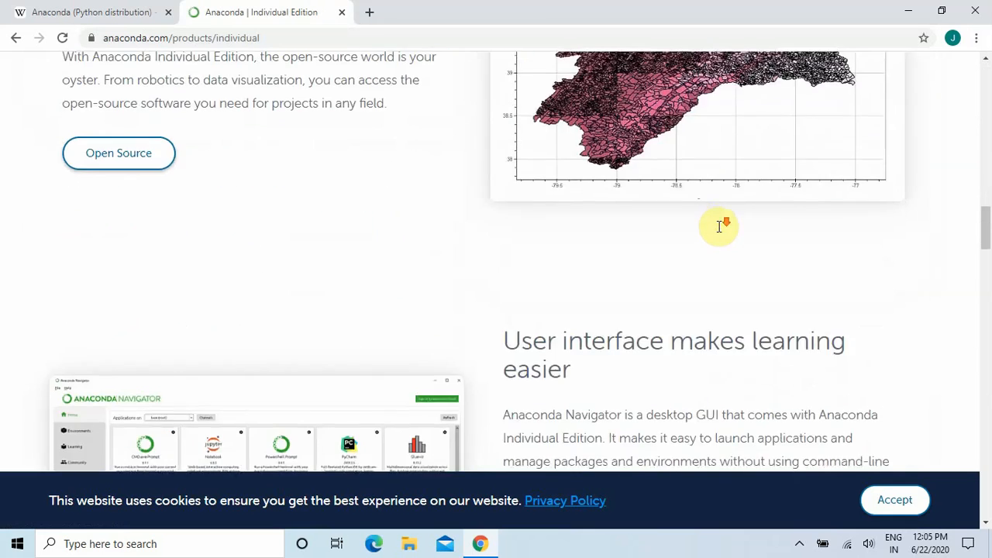
pyautogui.scroll(-2, 719, 226)
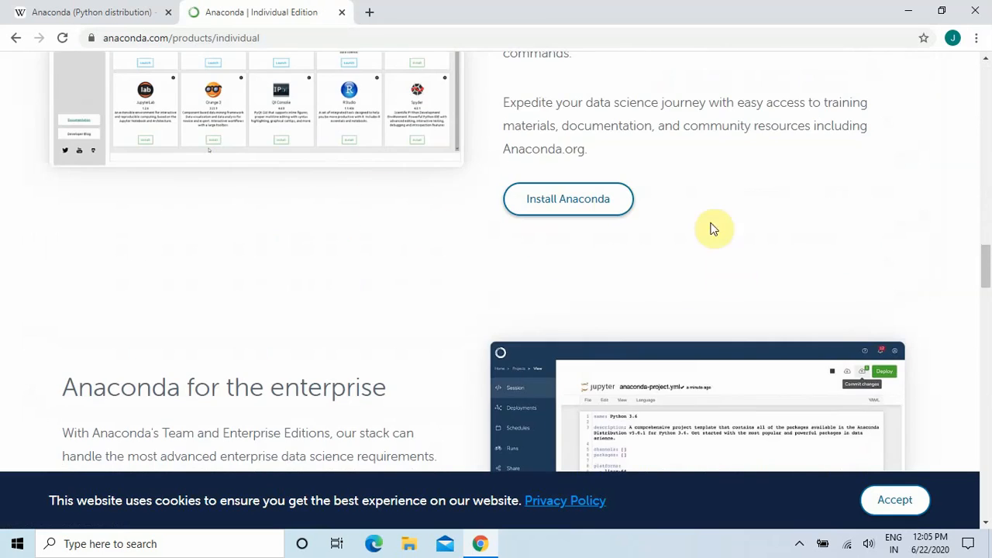
pyautogui.click(548, 208)
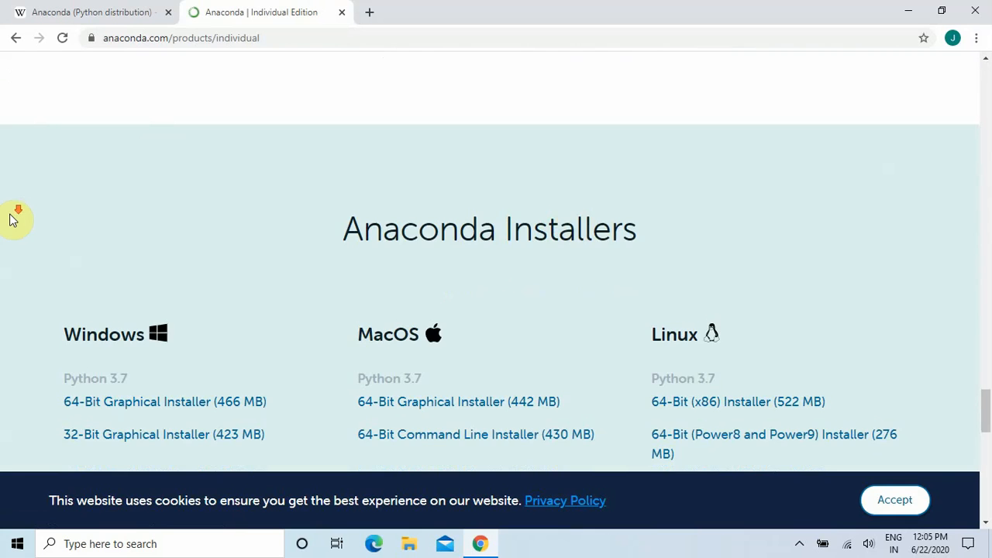
pyautogui.scroll(-4, 9, 220)
pyautogui.scroll(1, 10, 220)
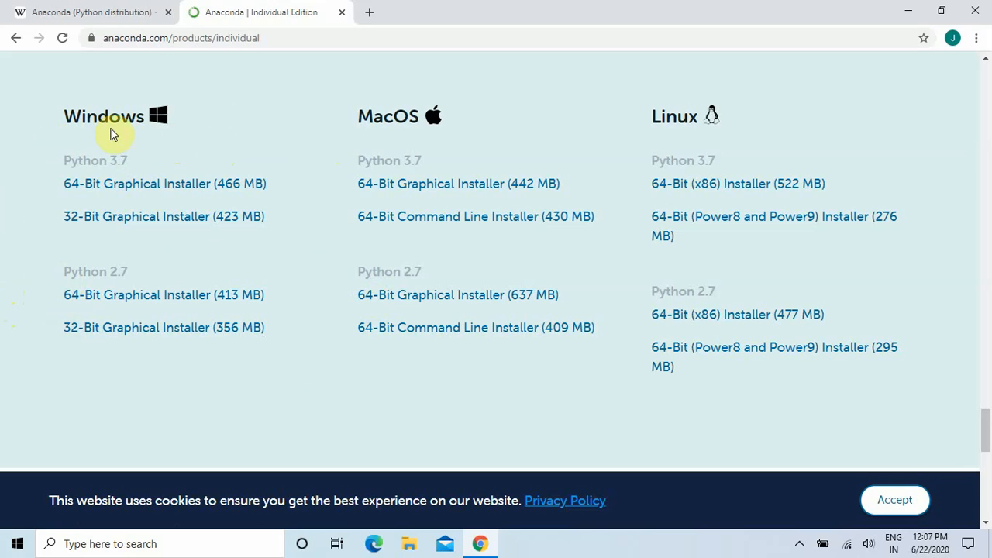
pyautogui.click(99, 186)
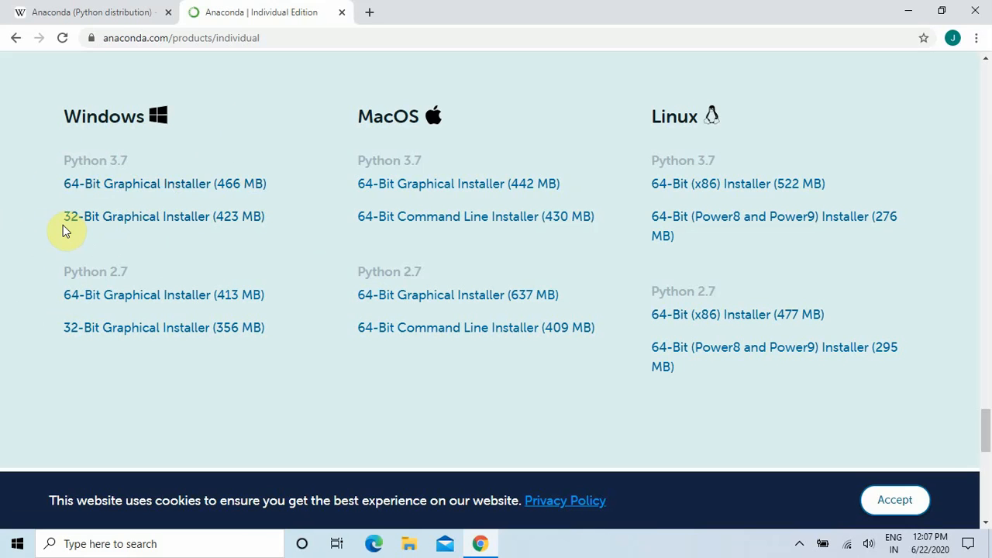
pyautogui.click(106, 222)
pyautogui.click(152, 190)
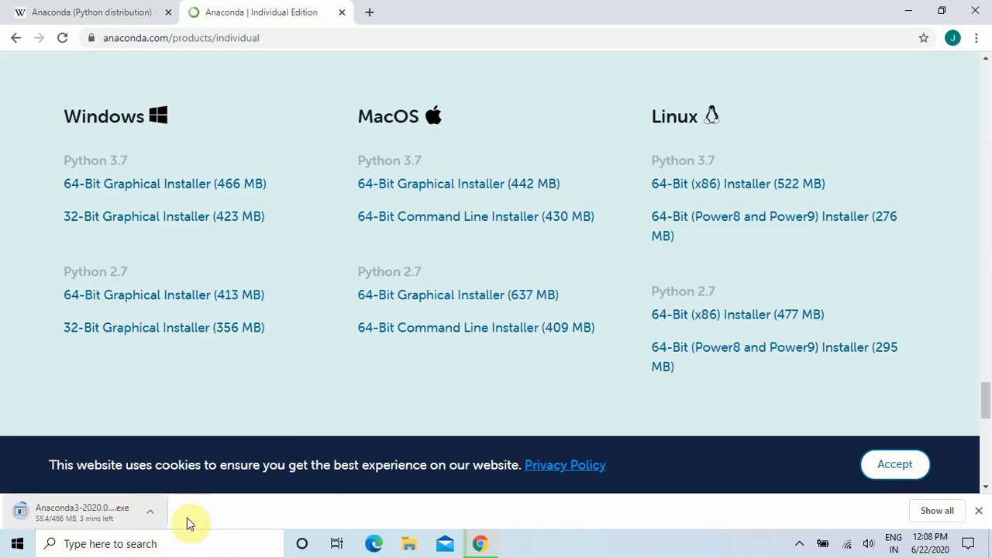
# Cancel the running download of the Anaconda3 installer.
pyautogui.click(148, 515)
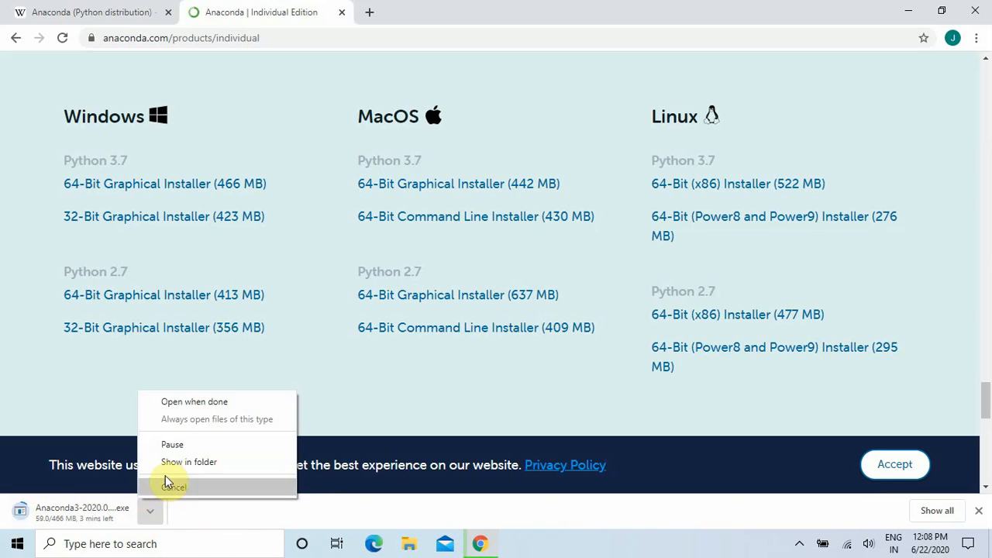
pyautogui.click(174, 488)
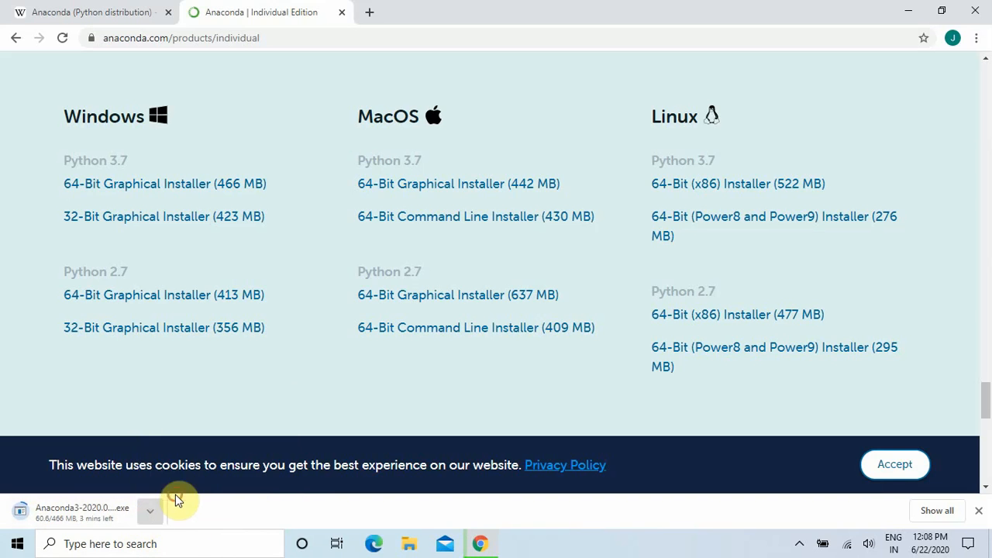
# In File Explorer, run today's Anaconda3-2020.02-Windows-x86_64 installer from the Downloads folder as administrator, and minimize the File Explorer and browser windows.
pyautogui.click(411, 545)
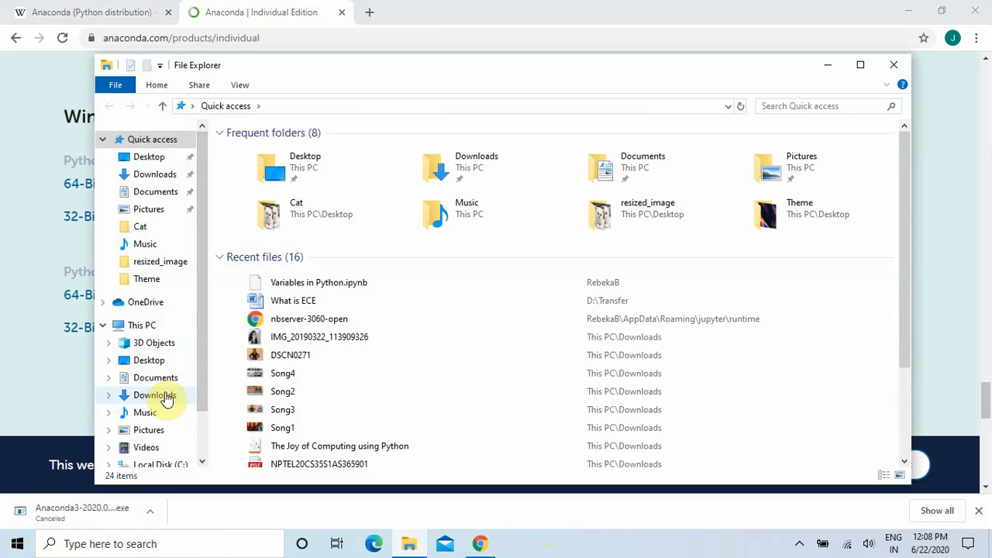
pyautogui.click(164, 397)
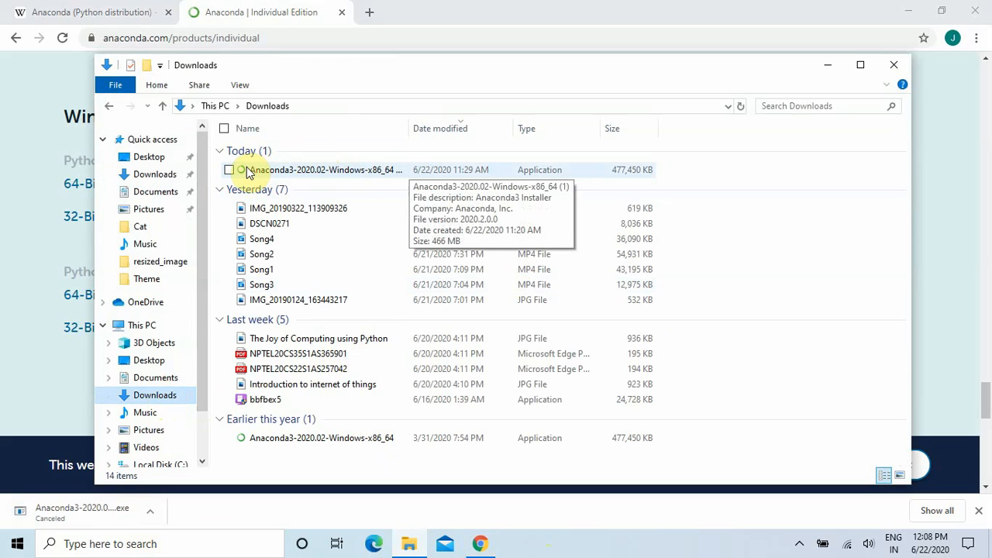
pyautogui.click(321, 176)
pyautogui.rightClick(321, 176)
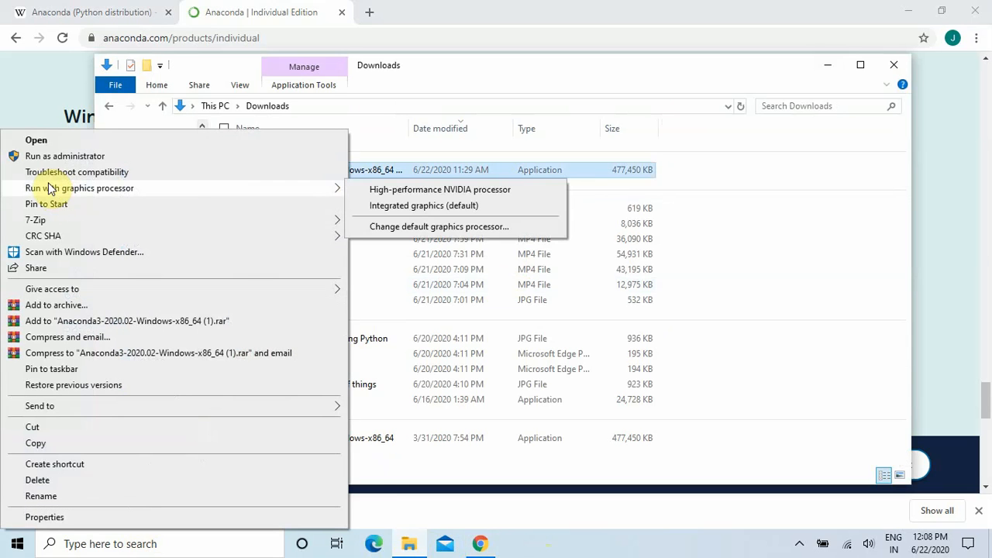
pyautogui.click(48, 156)
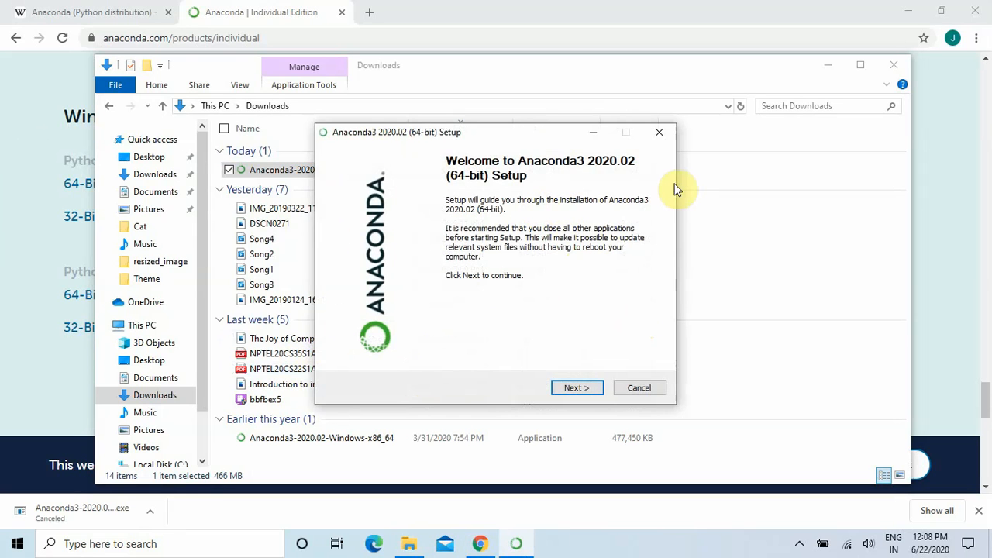
pyautogui.click(825, 66)
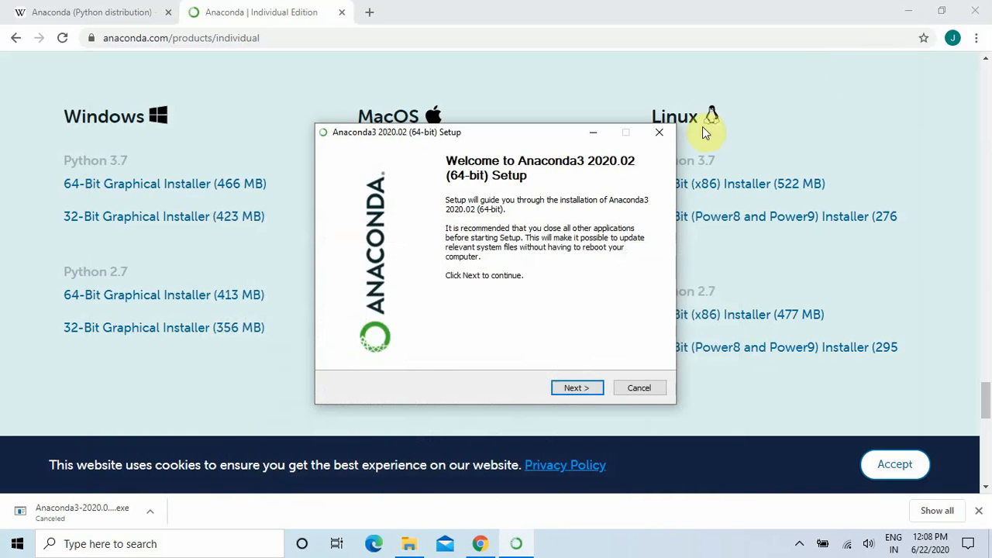
pyautogui.click(908, 12)
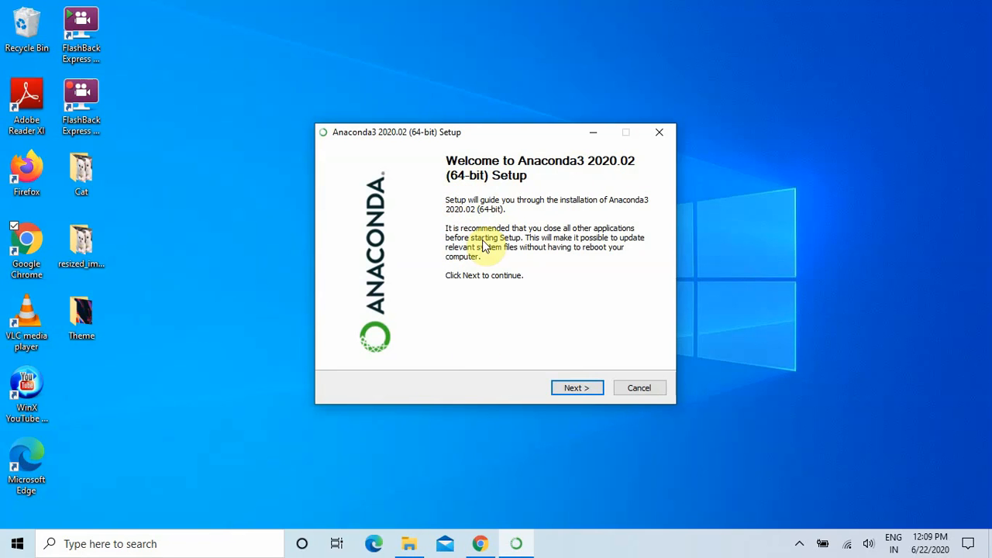
# Accept the Anaconda3 license agreement and set the installation type to Just Me (recommended).
pyautogui.click(576, 390)
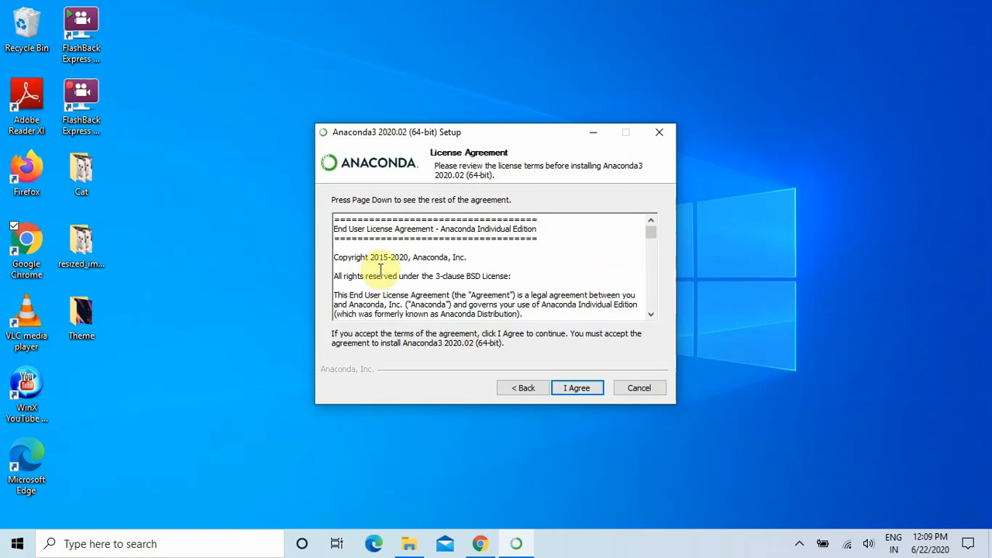
pyautogui.click(576, 391)
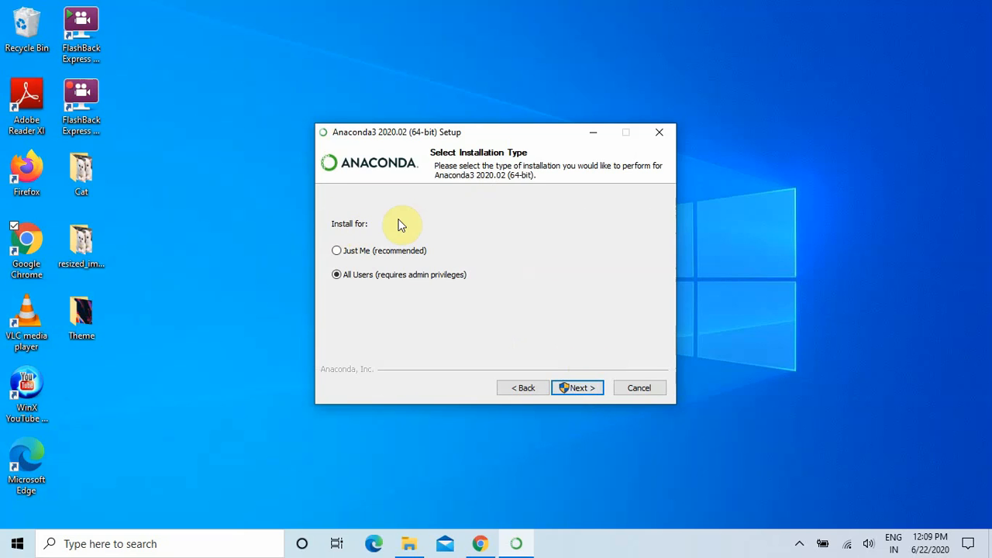
pyautogui.click(336, 252)
pyautogui.click(572, 389)
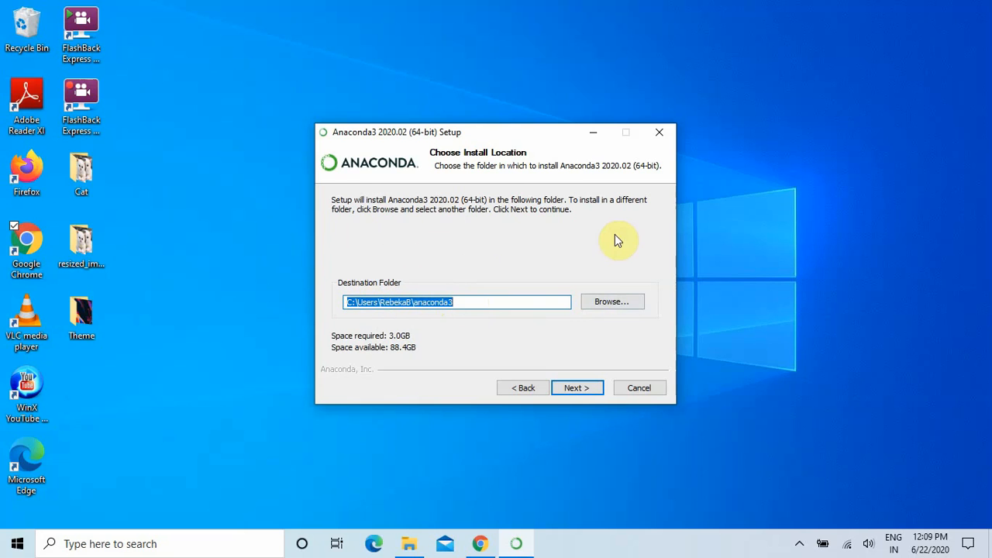
# Choose the existing anaconda3 folder on Local Disk (C:) as the destination folder and continue to the advanced installation options.
pyautogui.click(603, 300)
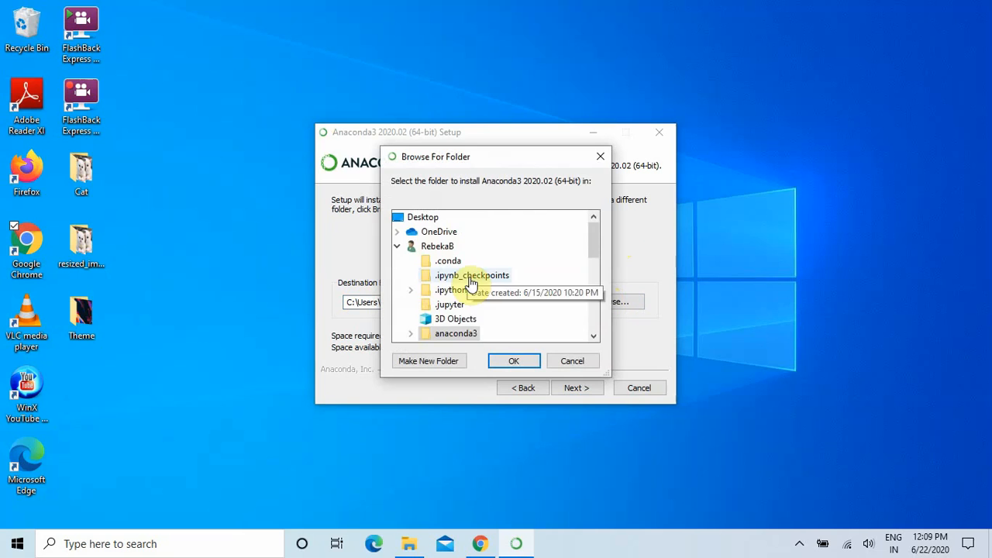
pyautogui.scroll(-6, 465, 302)
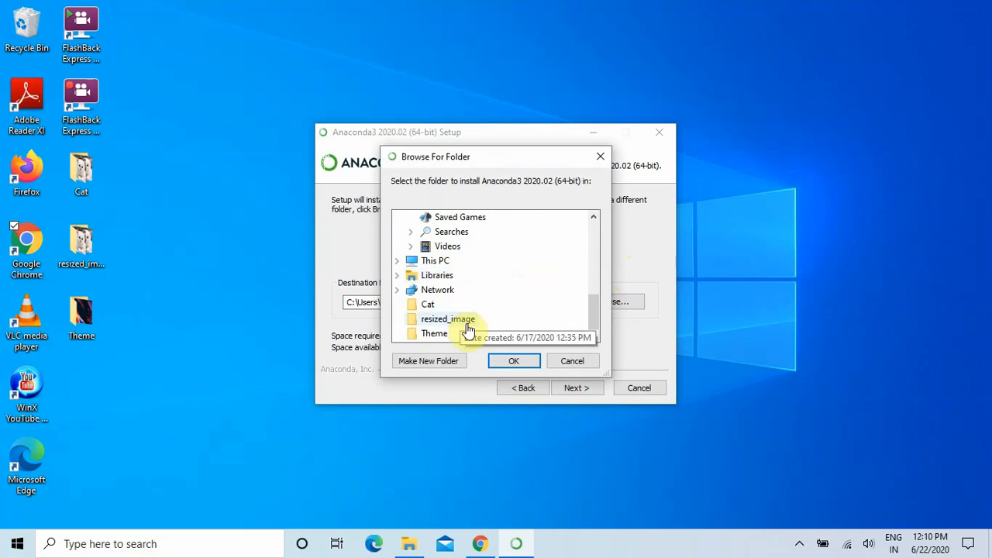
pyautogui.scroll(6, 496, 302)
pyautogui.scroll(-6, 496, 302)
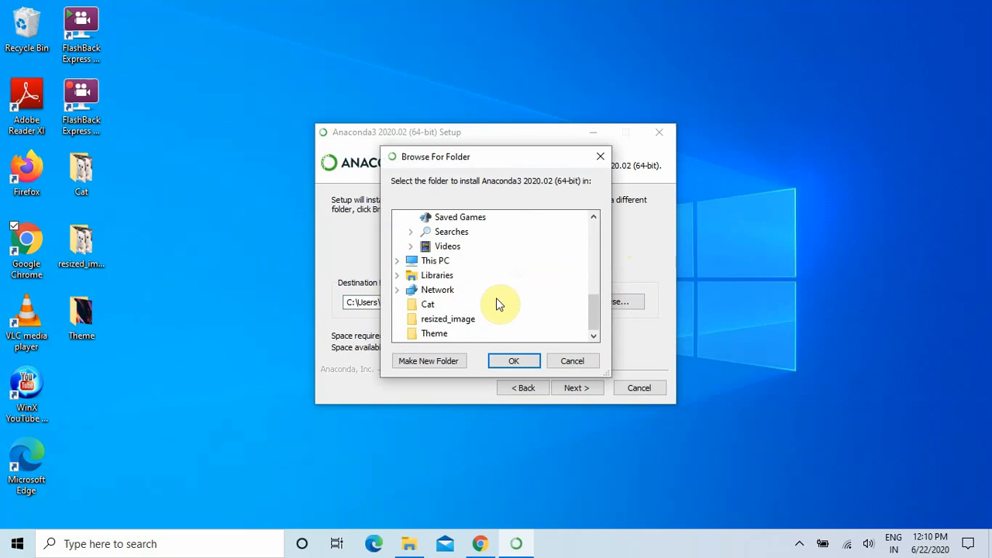
pyautogui.doubleClick(434, 261)
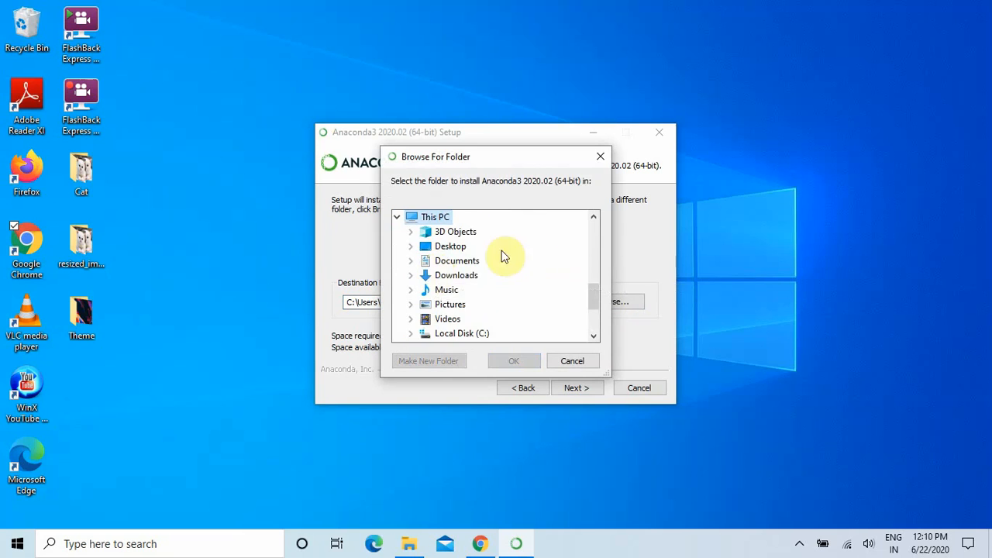
pyautogui.scroll(-1, 472, 294)
pyautogui.doubleClick(472, 288)
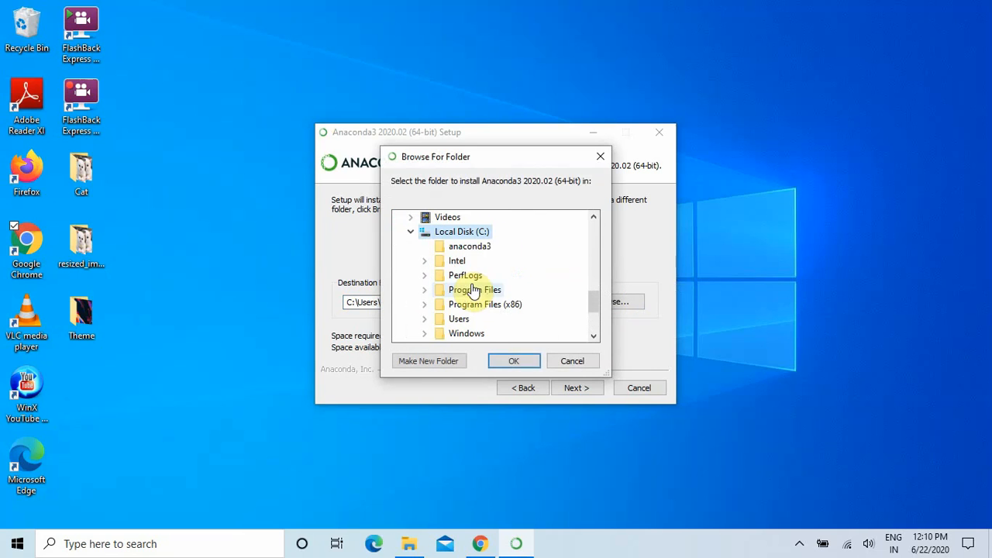
pyautogui.click(476, 248)
pyautogui.click(515, 364)
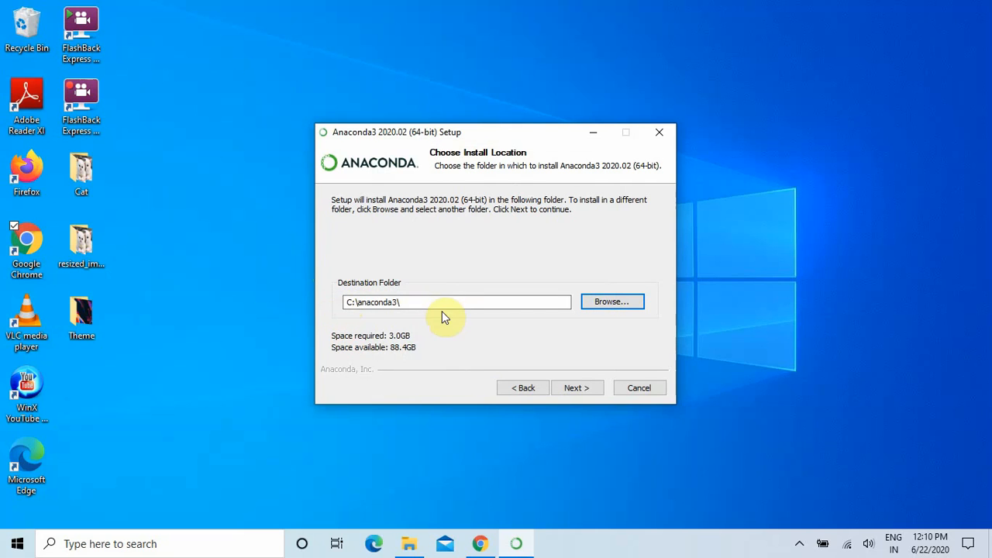
pyautogui.click(576, 385)
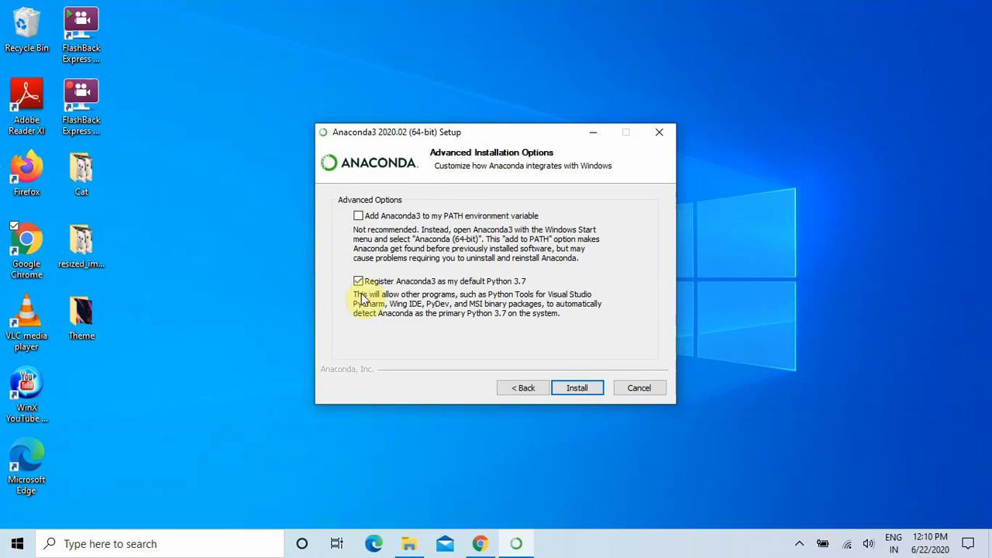
# Turn on the option to add Anaconda3 to the PATH environment variable.
pyautogui.click(359, 218)
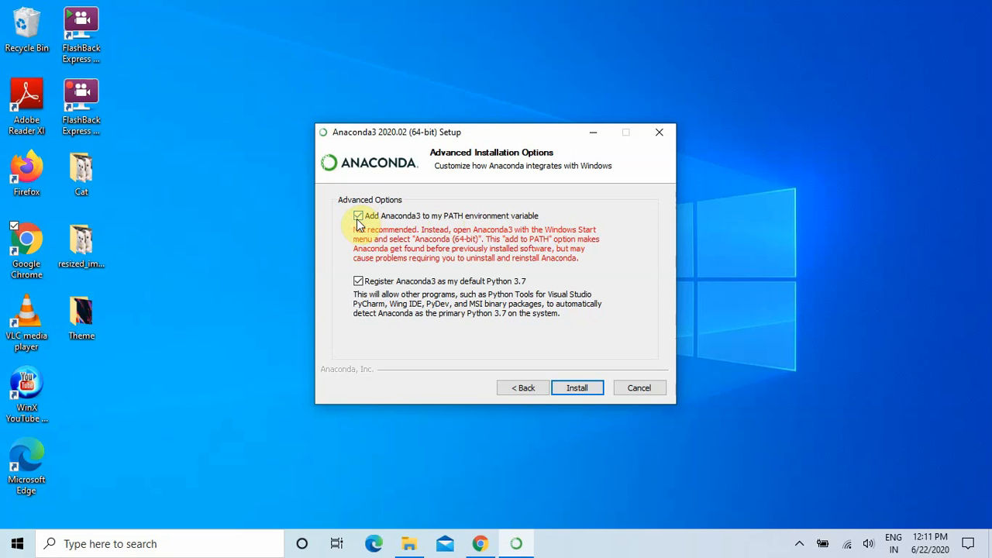
pyautogui.click(358, 219)
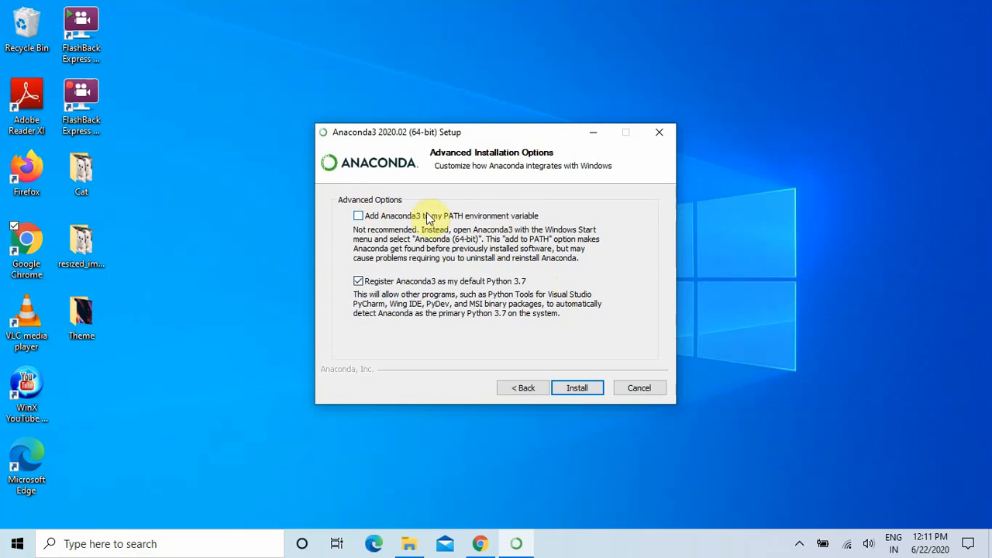
pyautogui.click(358, 217)
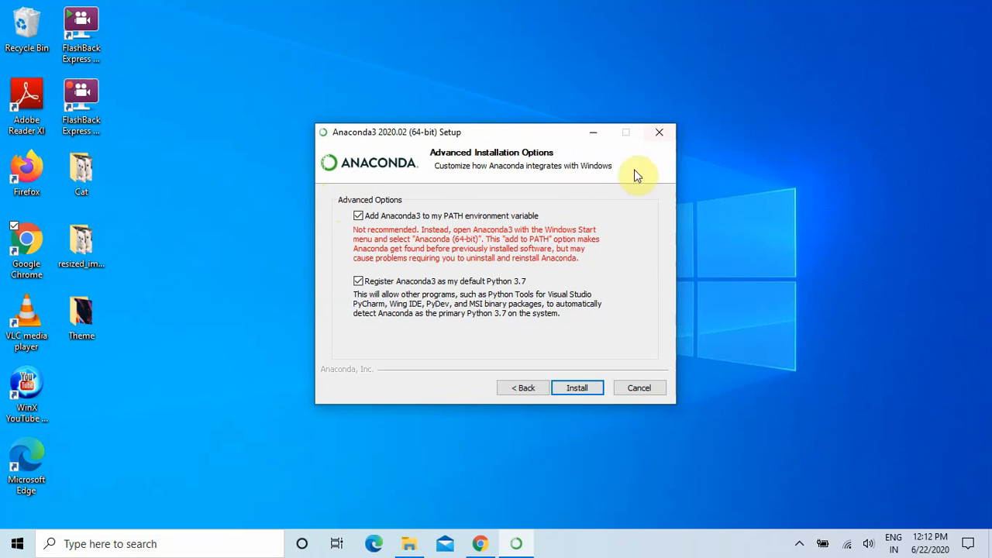
# Quit the Anaconda3 2020.02 (64-bit) setup without installing.
pyautogui.click(665, 141)
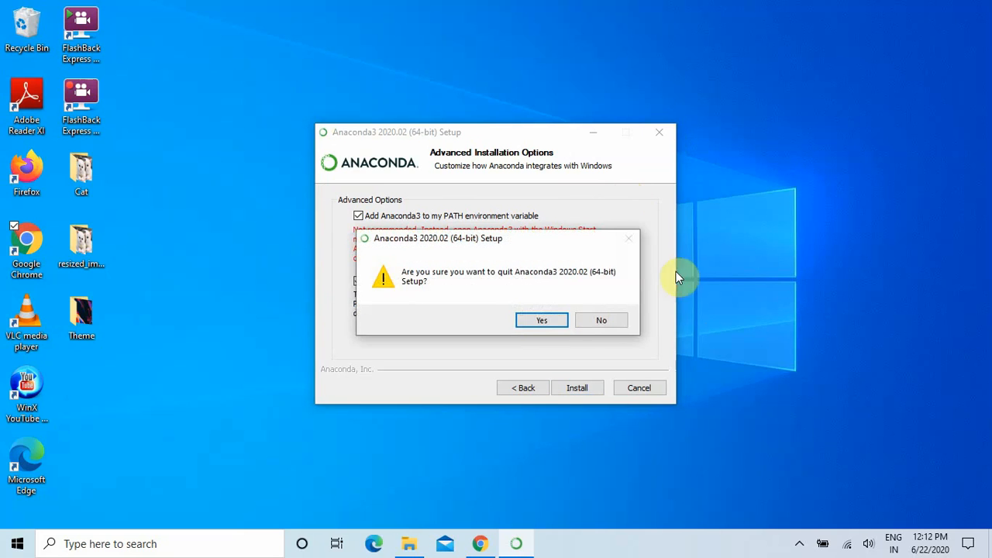
pyautogui.click(548, 324)
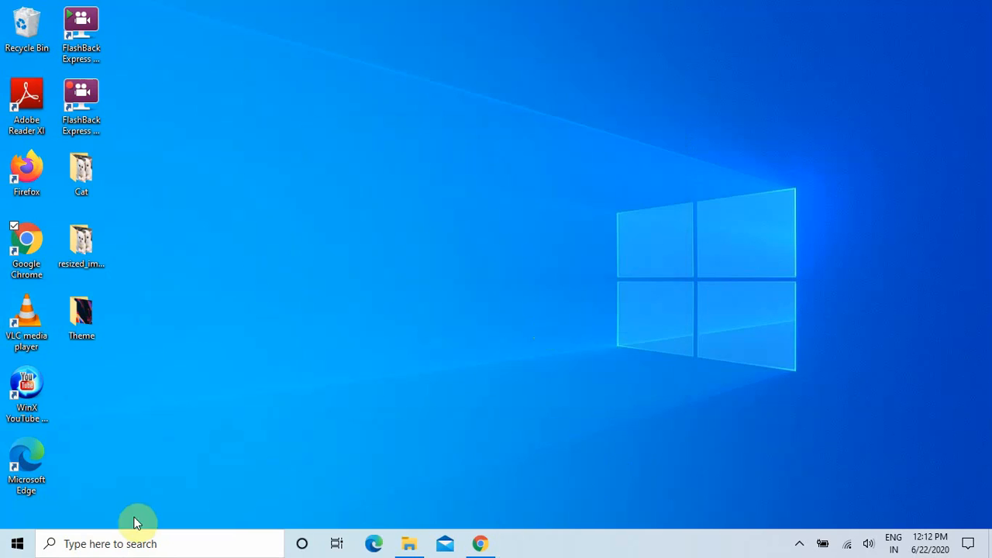
# Search Windows for "ana", open Anaconda Navigator (anaconda3), and dismiss its welcome message so that it does not show again.
pyautogui.click(92, 547)
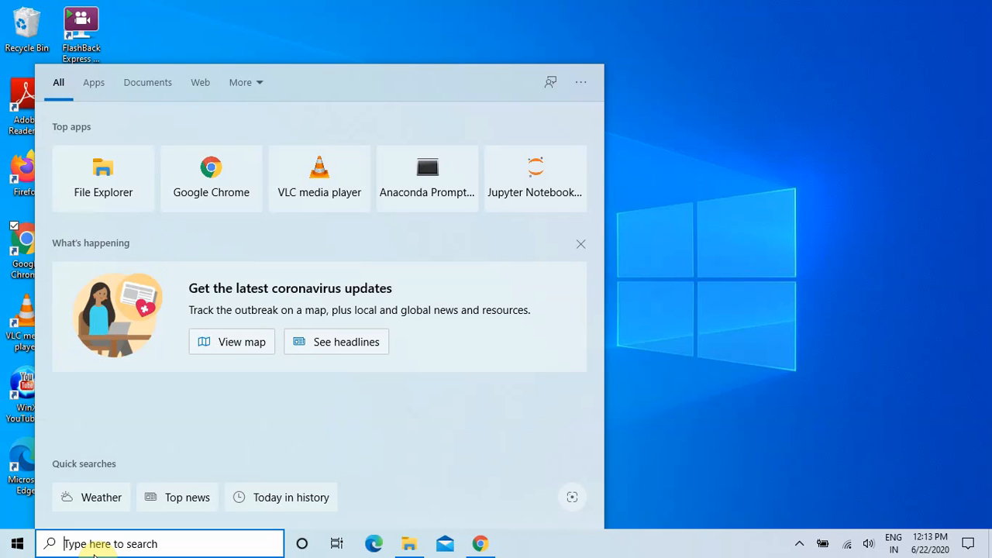
pyautogui.write('ana')
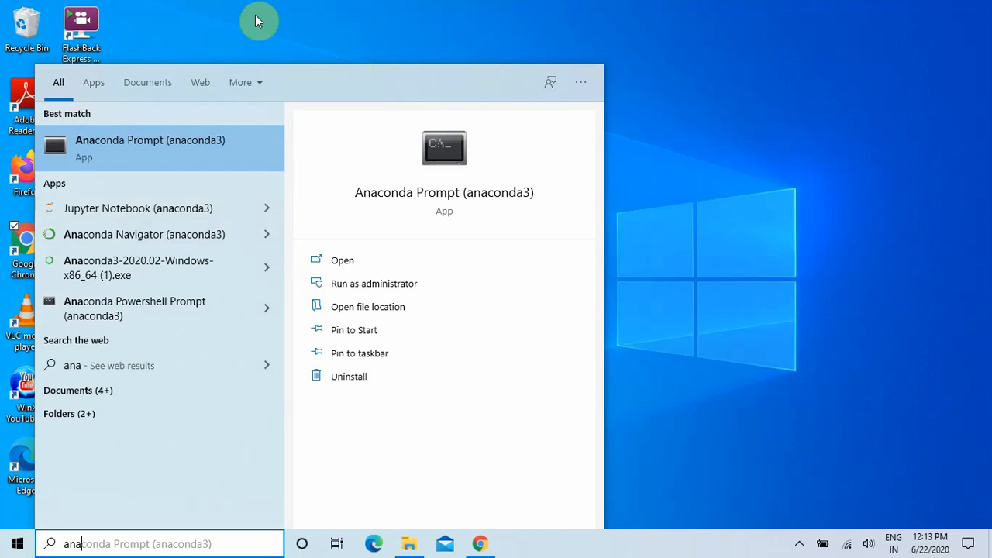
pyautogui.click(158, 240)
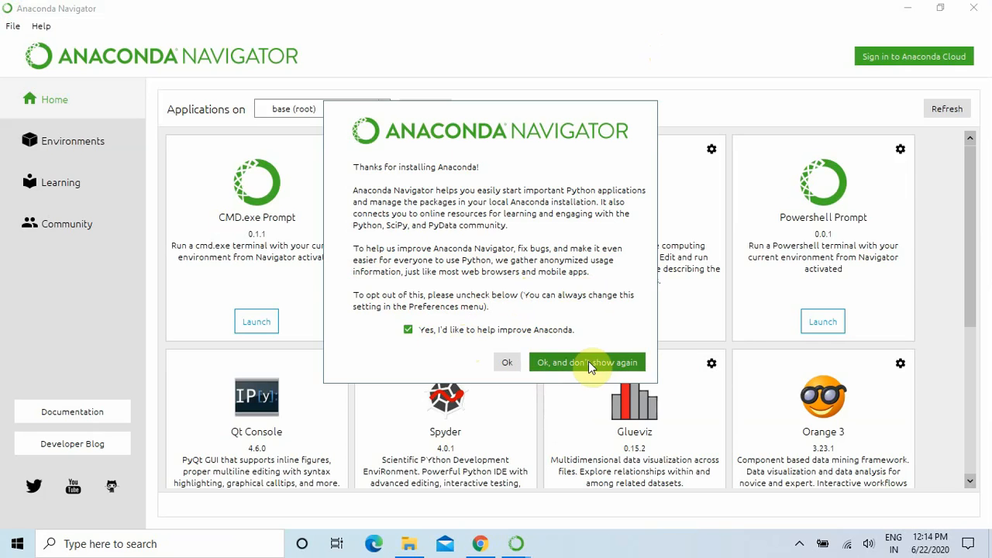
pyautogui.click(612, 362)
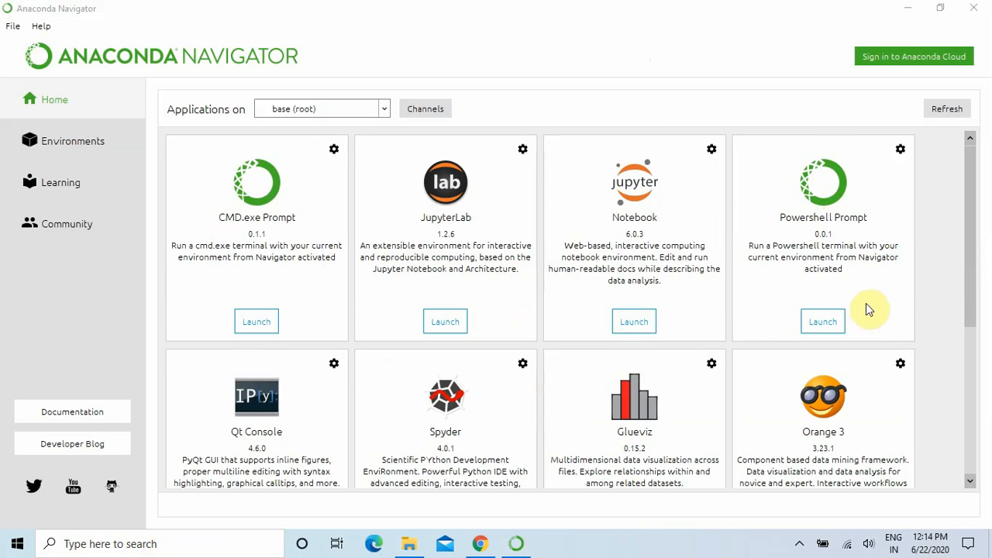
# Look through the applications offered on the Navigator home page for the base (root) environment.
pyautogui.scroll(-5, 911, 267)
pyautogui.scroll(5, 665, 358)
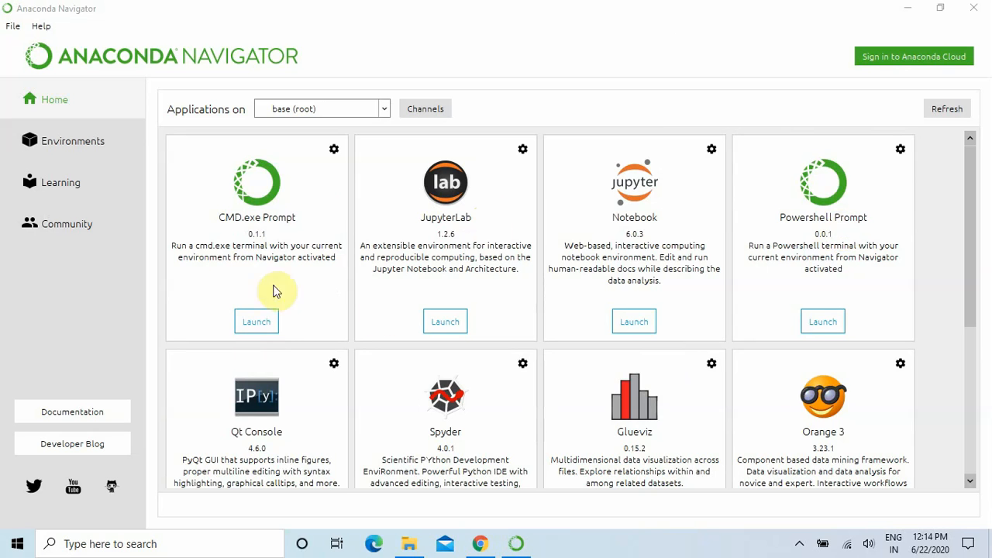
pyautogui.scroll(-5, 914, 333)
pyautogui.scroll(5, 928, 329)
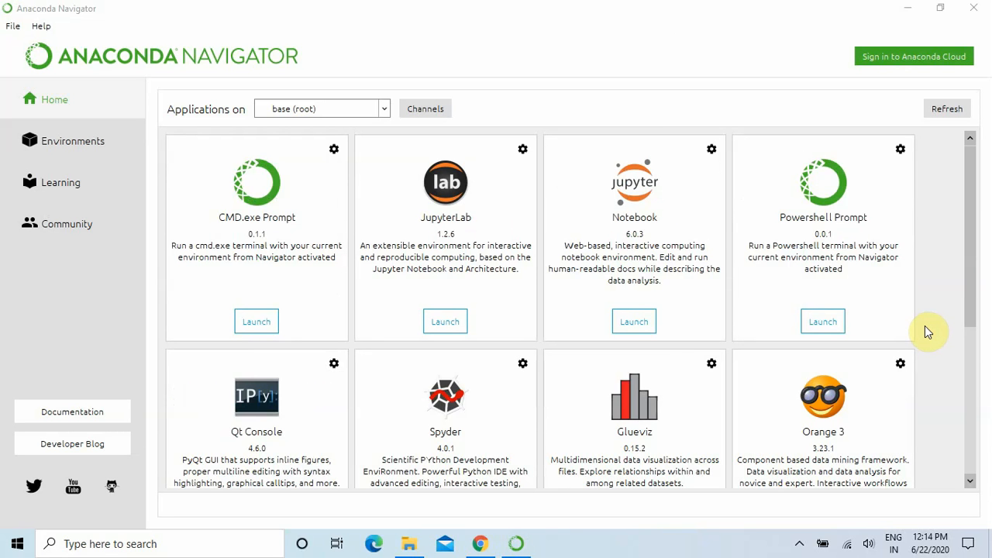
pyautogui.scroll(-5, 925, 326)
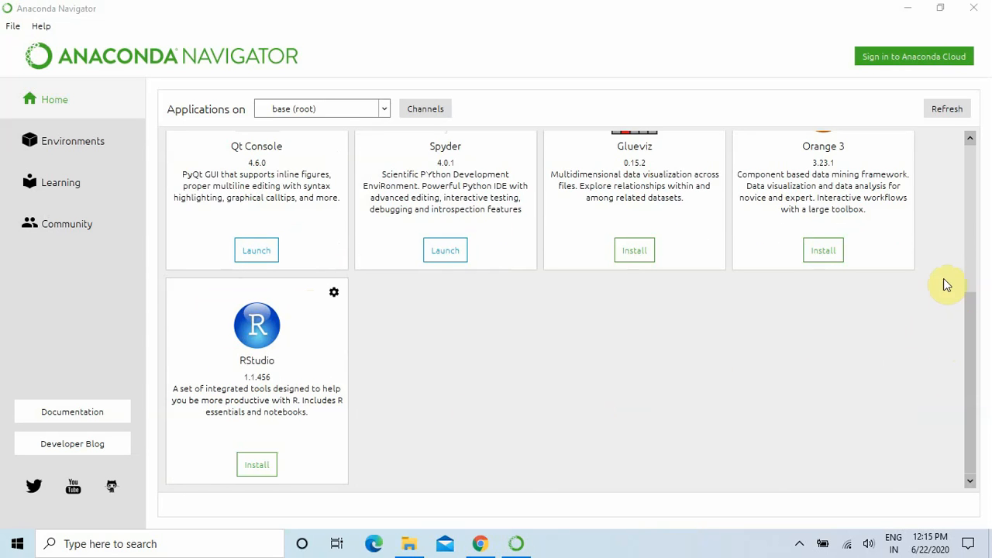
pyautogui.scroll(5, 947, 283)
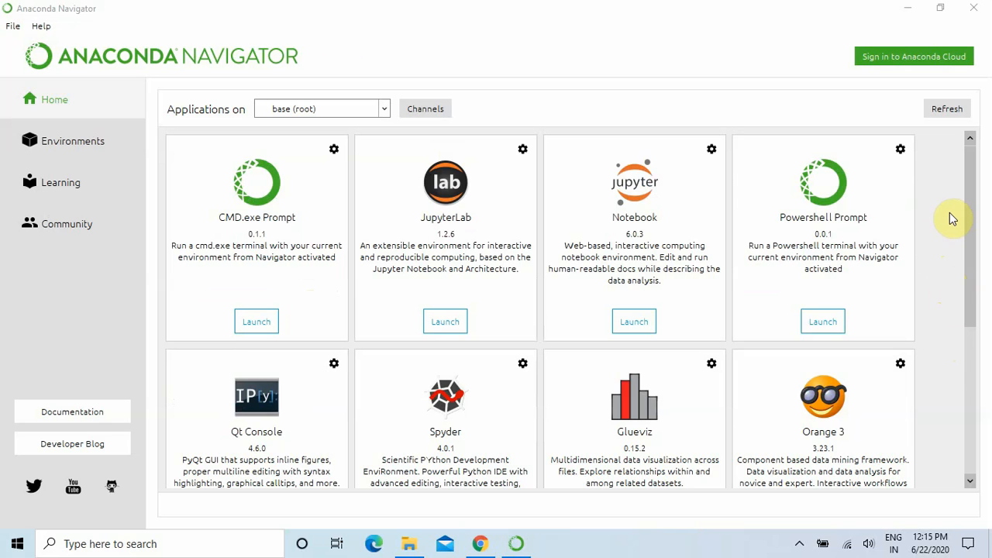
pyautogui.scroll(-5, 953, 216)
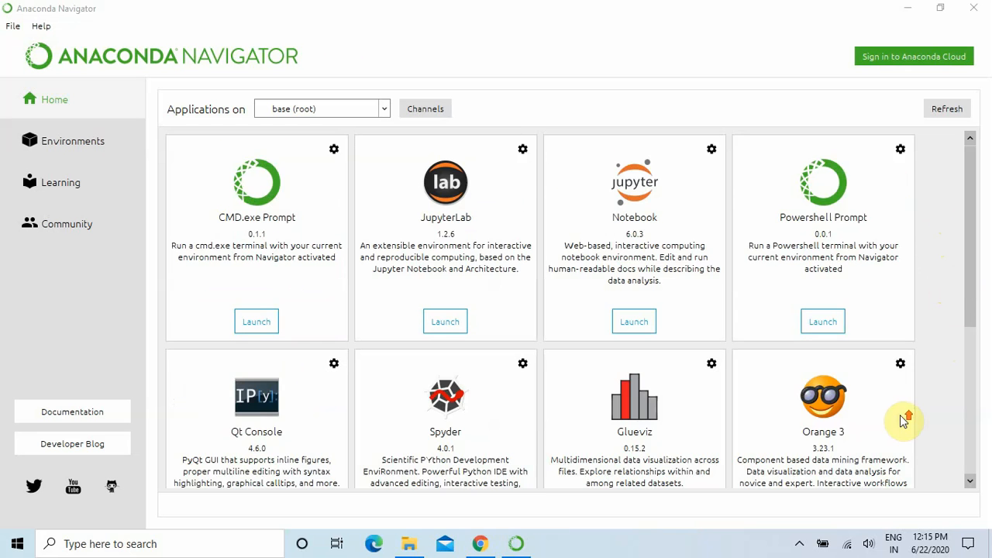
pyautogui.scroll(5, 899, 419)
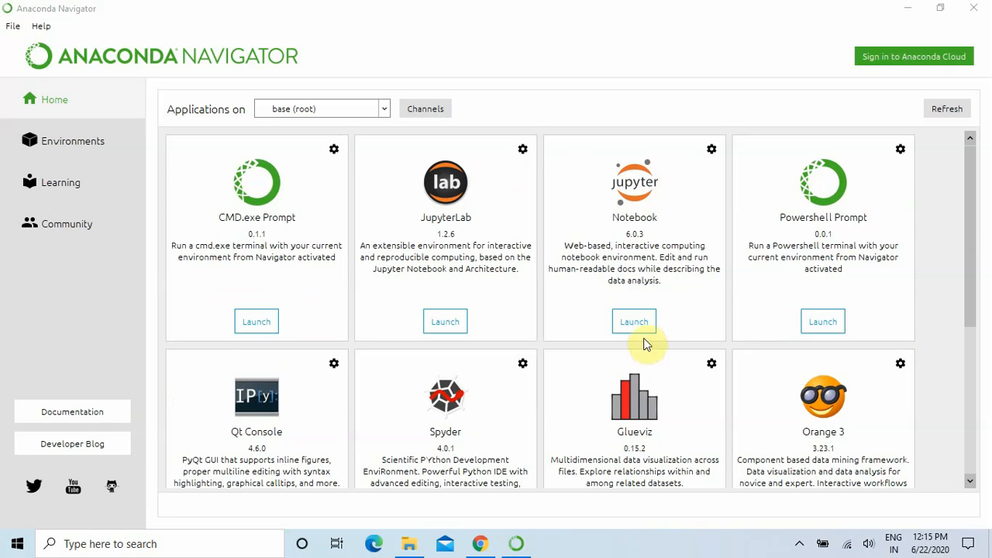
pyautogui.scroll(-5, 474, 367)
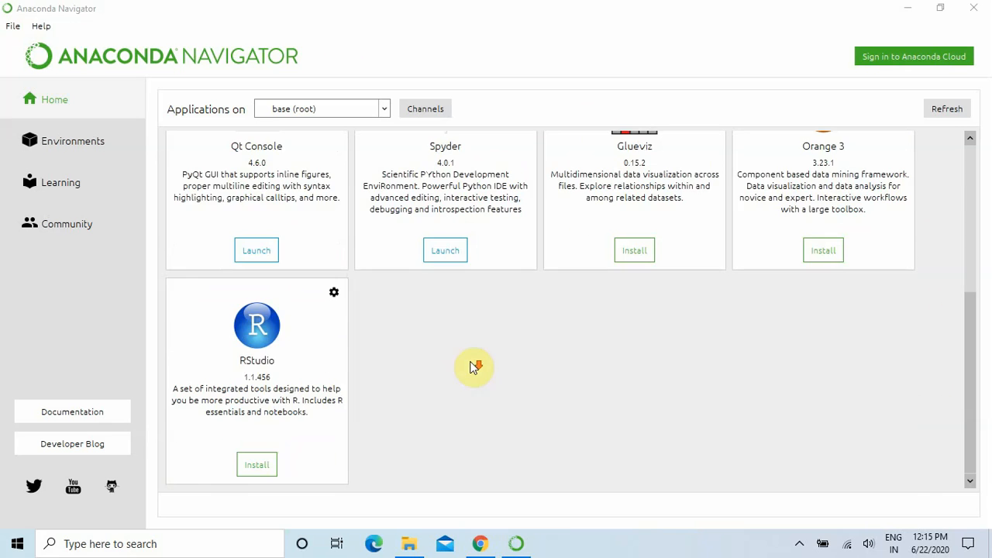
pyautogui.scroll(5, 535, 317)
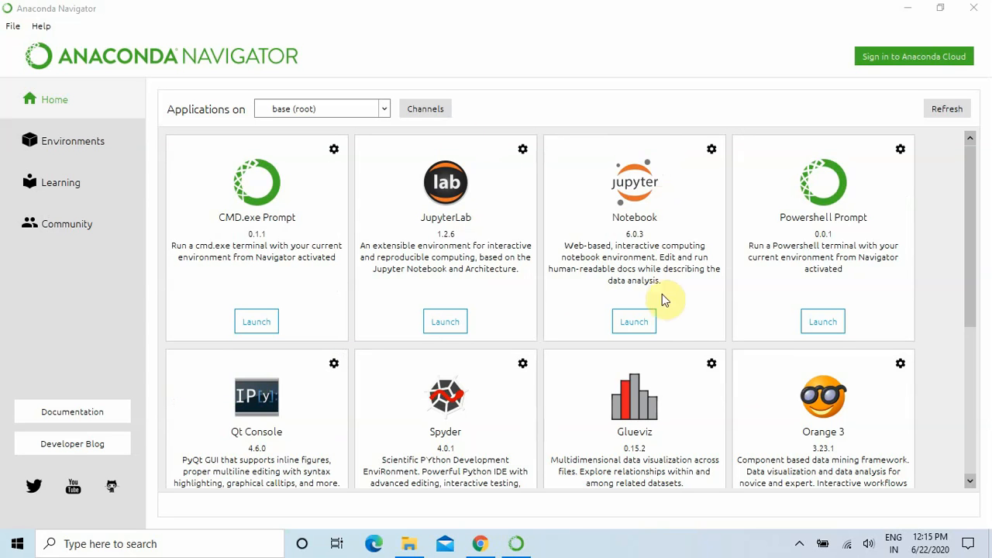
# Launch Jupyter Notebook from Anaconda Navigator and look over its file list in the browser.
pyautogui.click(635, 329)
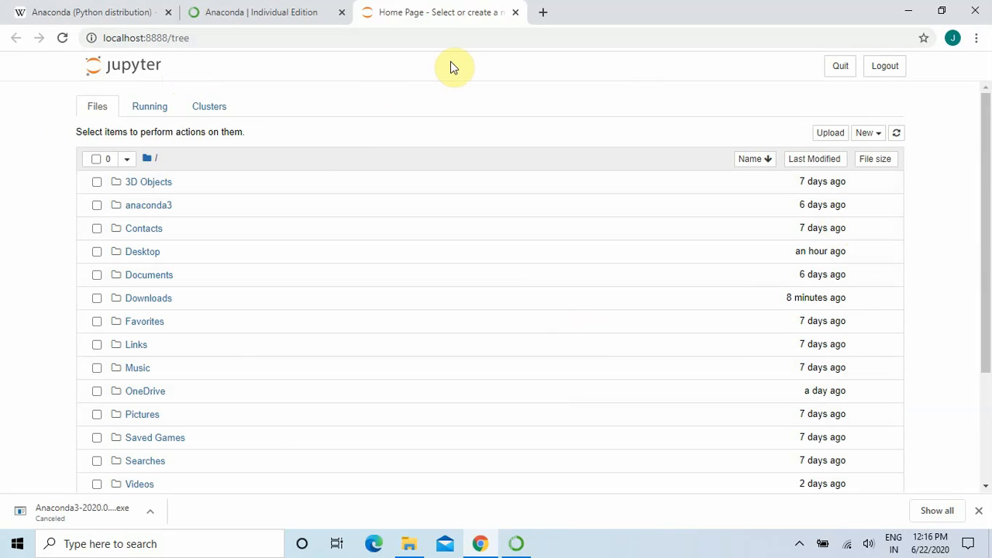
pyautogui.scroll(-1, 440, 265)
pyautogui.scroll(1, 440, 265)
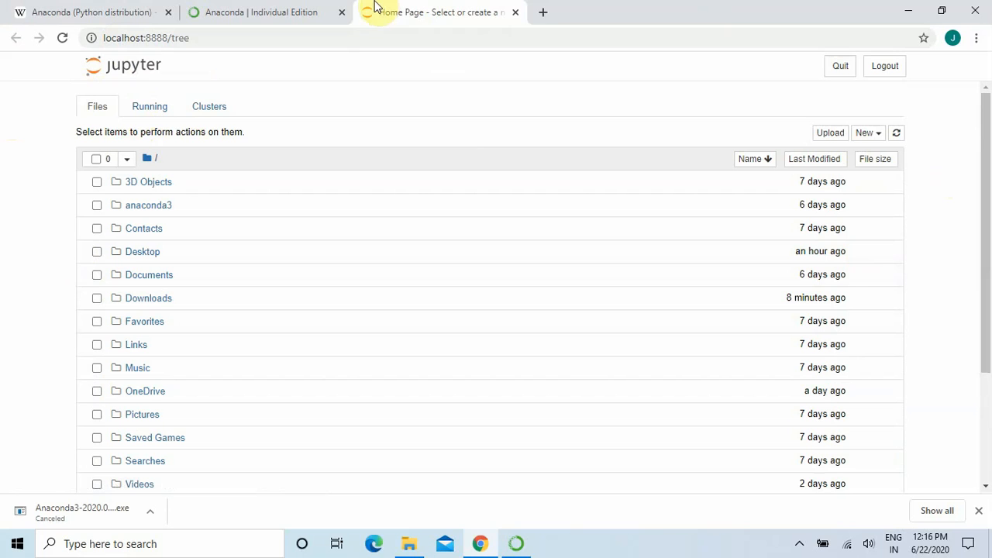
# Close the Jupyter home page in Chrome and minimize the browser to return to Anaconda Navigator.
pyautogui.click(515, 13)
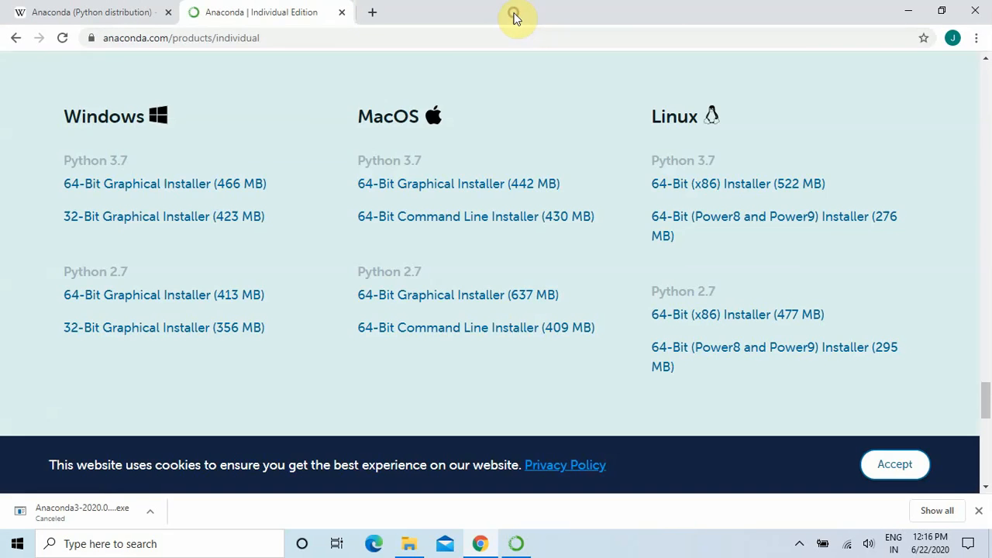
pyautogui.click(907, 11)
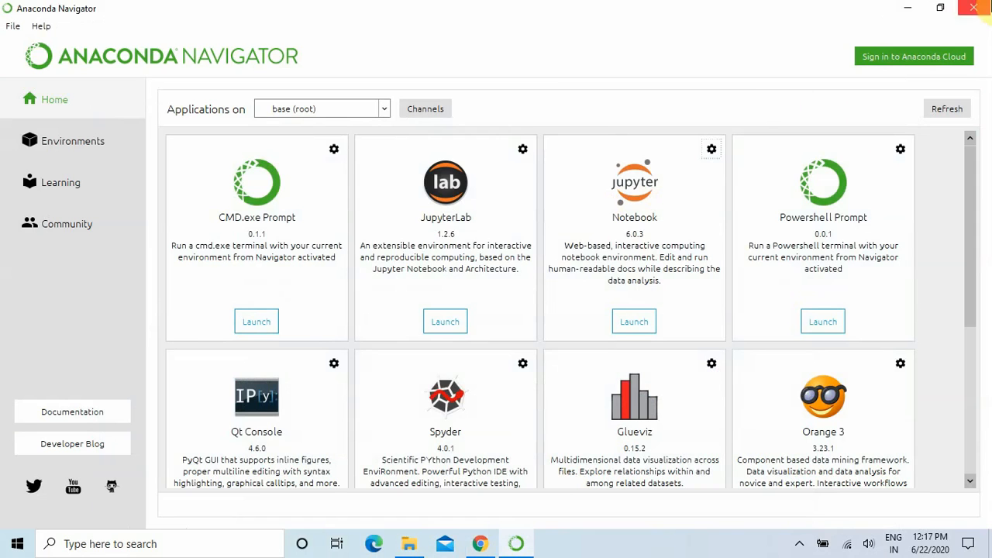
# Quit Anaconda Navigator and close the running notebook application along with it.
pyautogui.click(975, 7)
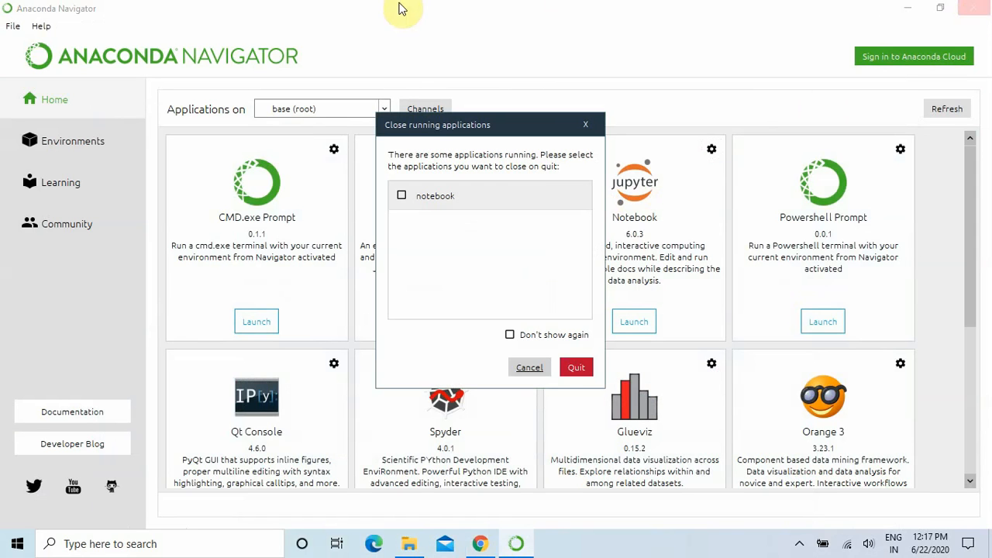
pyautogui.click(402, 197)
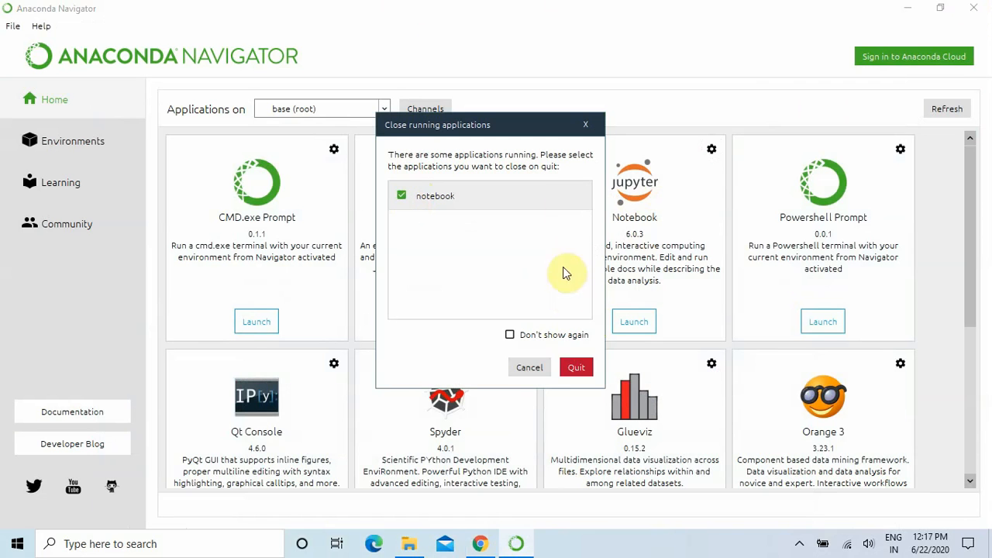
pyautogui.click(577, 370)
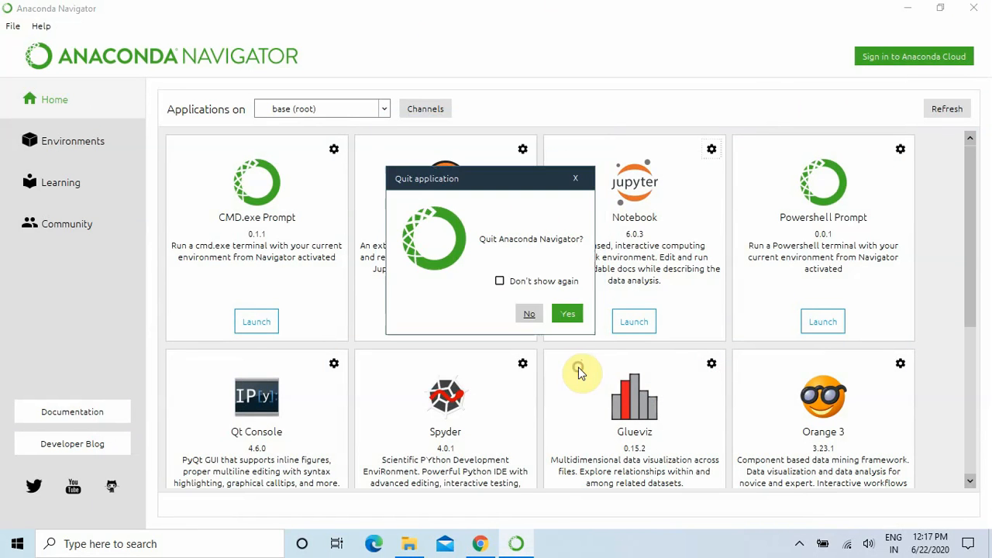
pyautogui.click(574, 313)
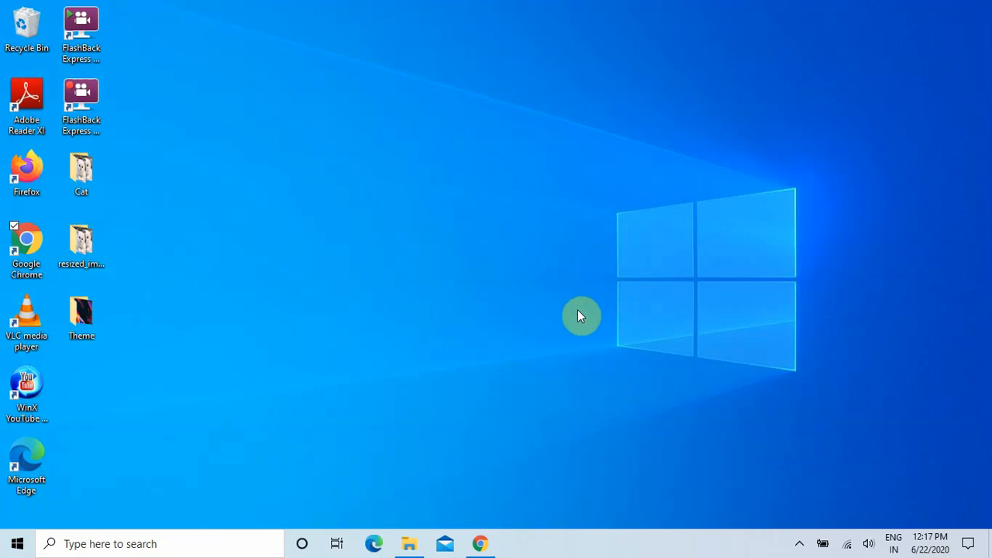
# Search Windows for "ana" and open Anaconda Prompt (anaconda3).
pyautogui.click(92, 544)
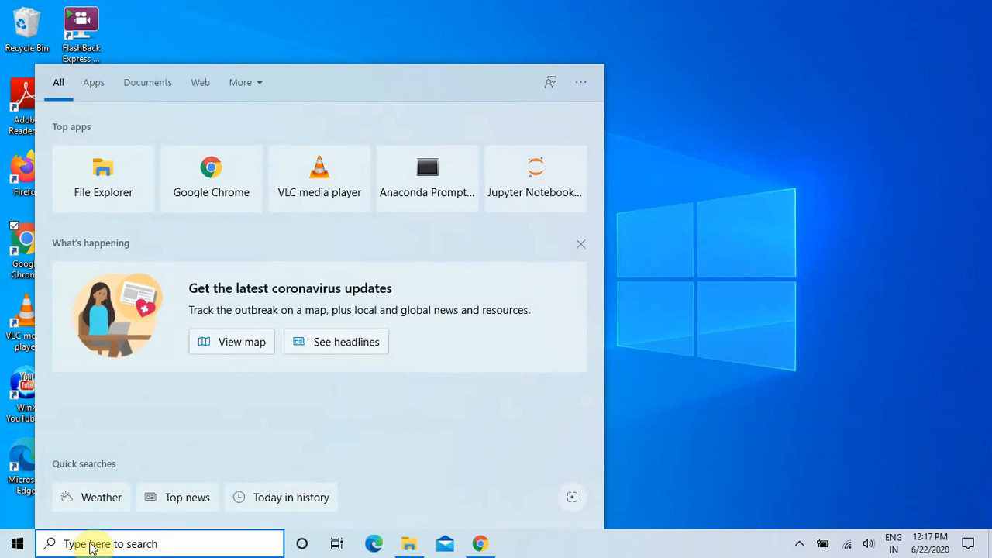
pyautogui.write('ana')
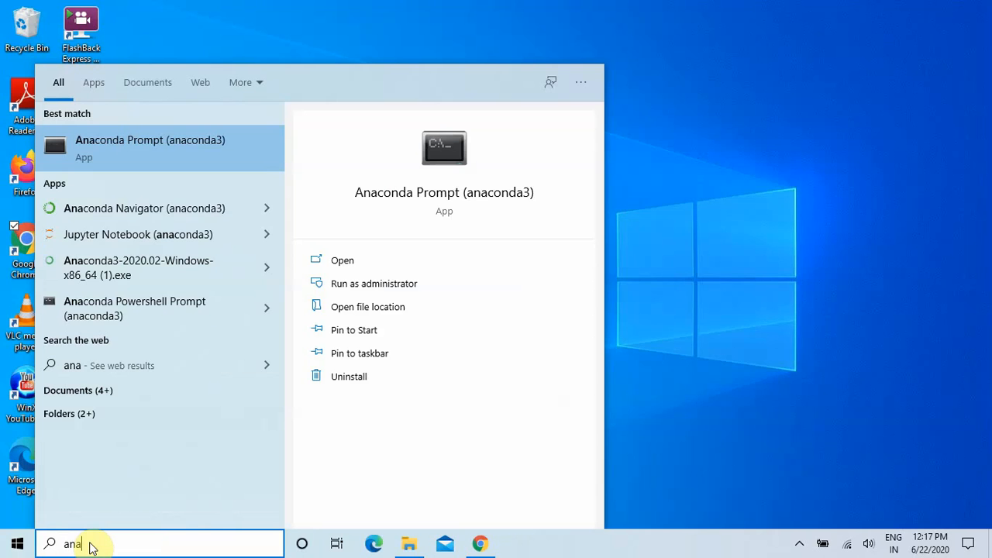
pyautogui.click(156, 153)
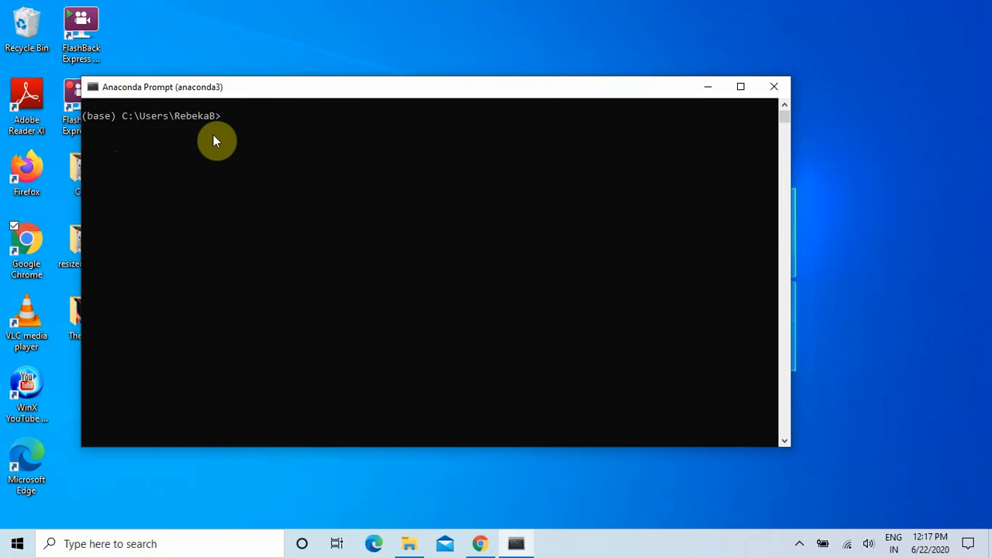
# Run the command jupyter notebook at the Anaconda prompt and check the server log and the Jupyter file list.
pyautogui.write('yter notebook')
pyautogui.press('Return')
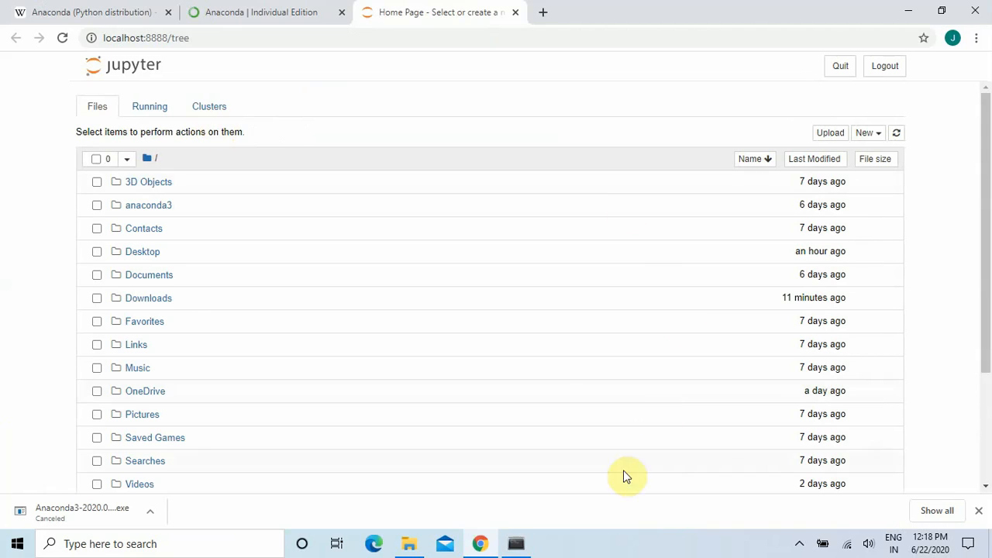
pyautogui.click(516, 543)
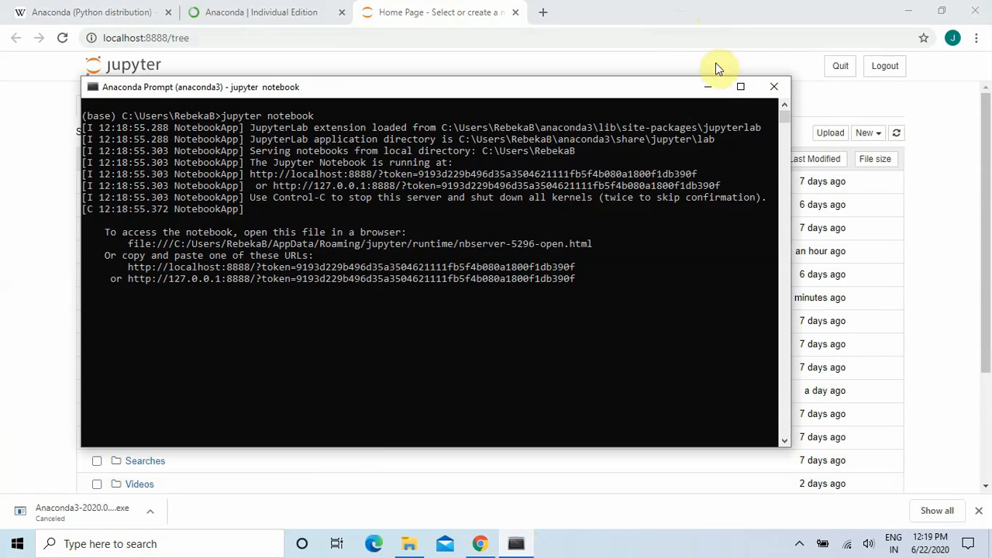
pyautogui.click(710, 87)
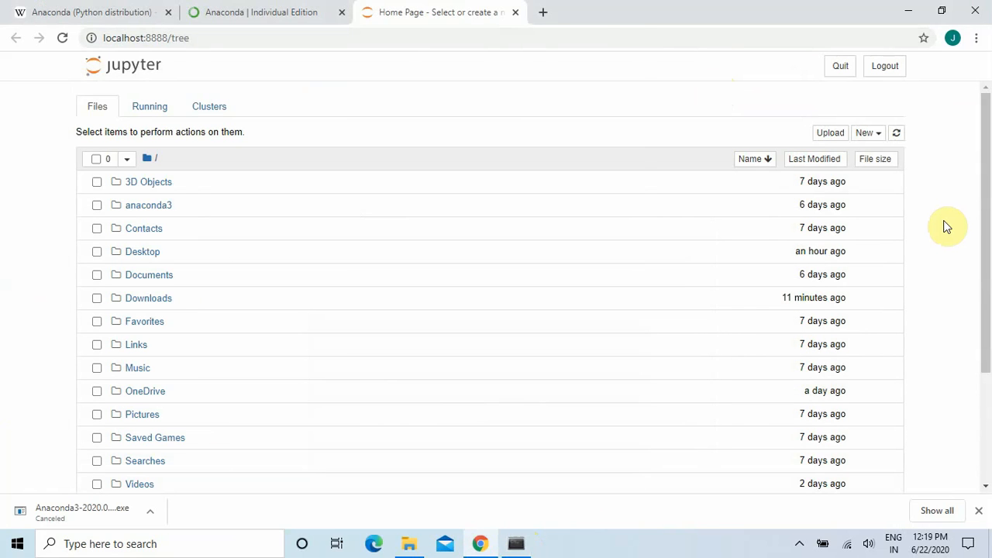
pyautogui.scroll(-2, 948, 226)
pyautogui.scroll(2, 947, 226)
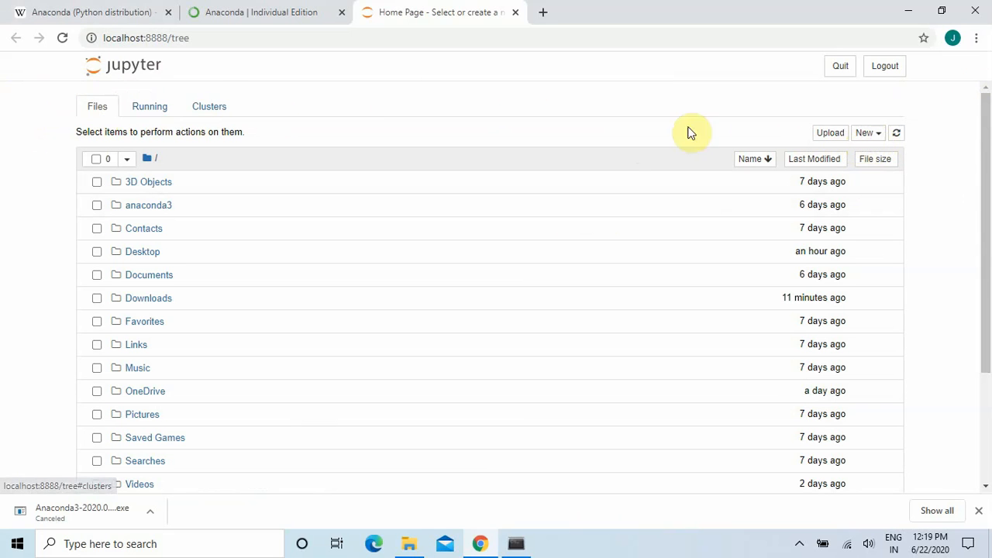
# Create a new Python 3 notebook and rename it Example.
pyautogui.click(878, 138)
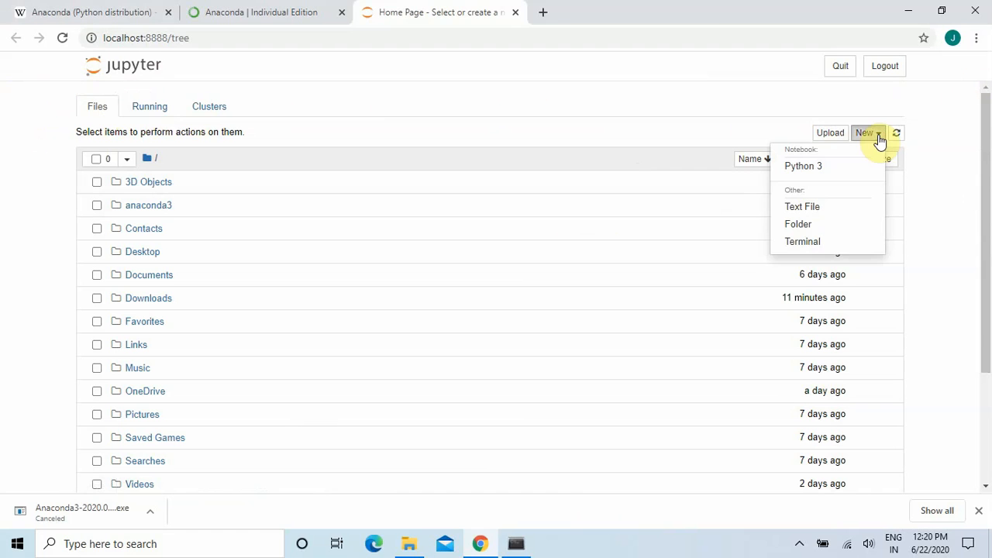
pyautogui.click(809, 171)
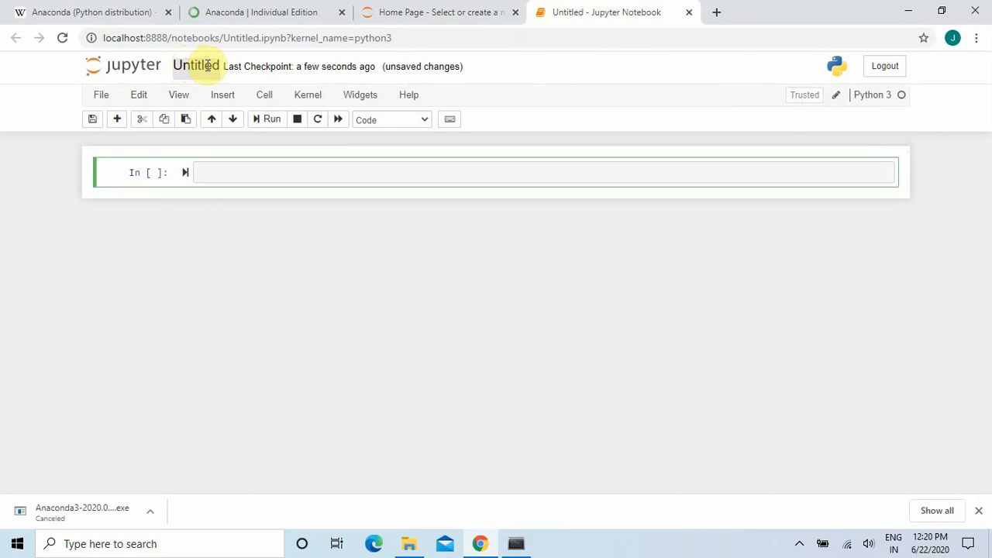
pyautogui.click(103, 96)
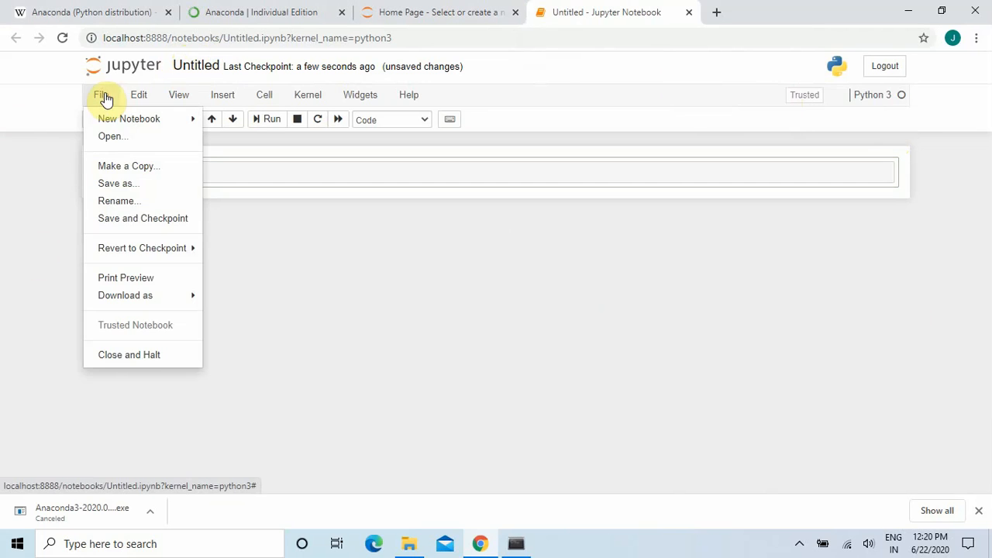
pyautogui.click(116, 199)
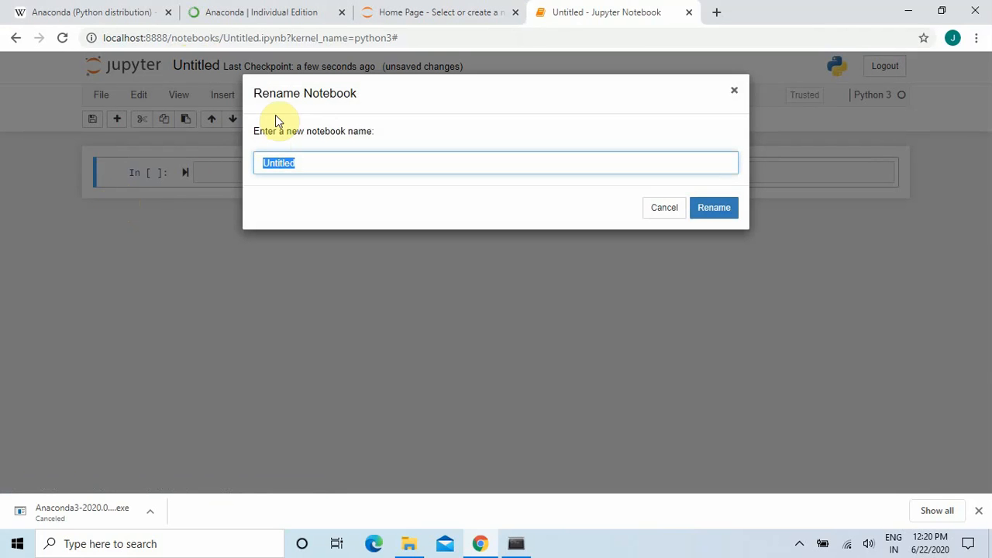
pyautogui.press('BackSpace')
pyautogui.write('Example')
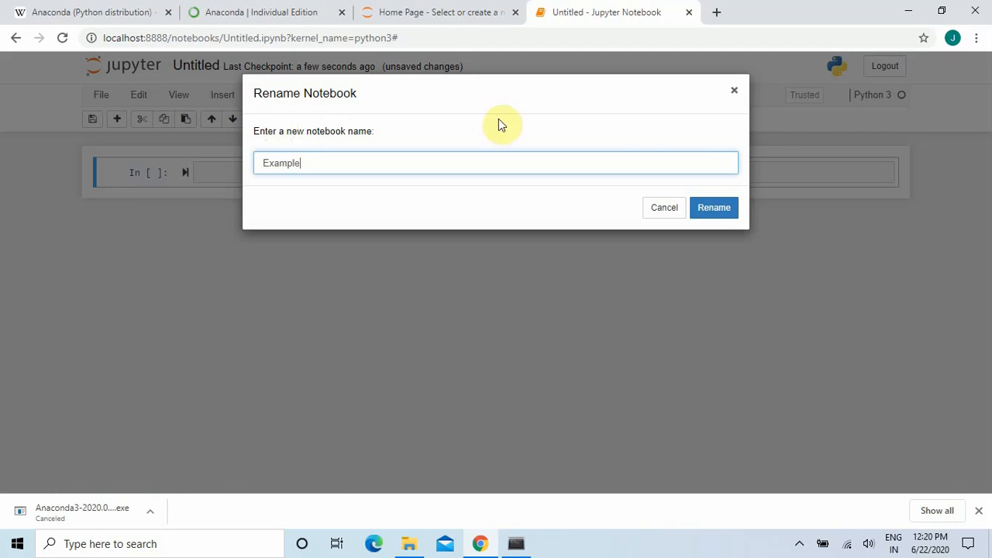
pyautogui.click(721, 216)
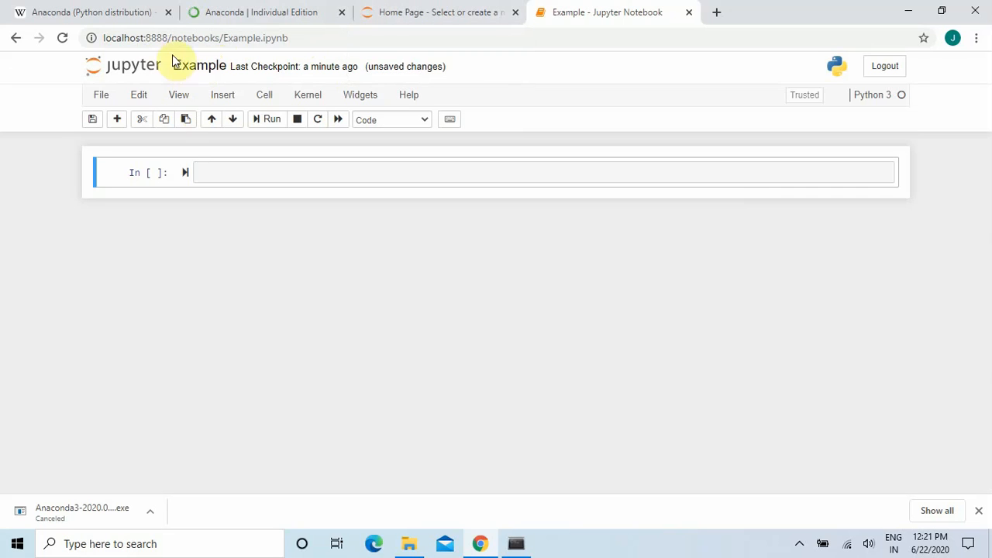
# Create two more Python 3 notebooks from the Jupyter home page.
pyautogui.click(445, 6)
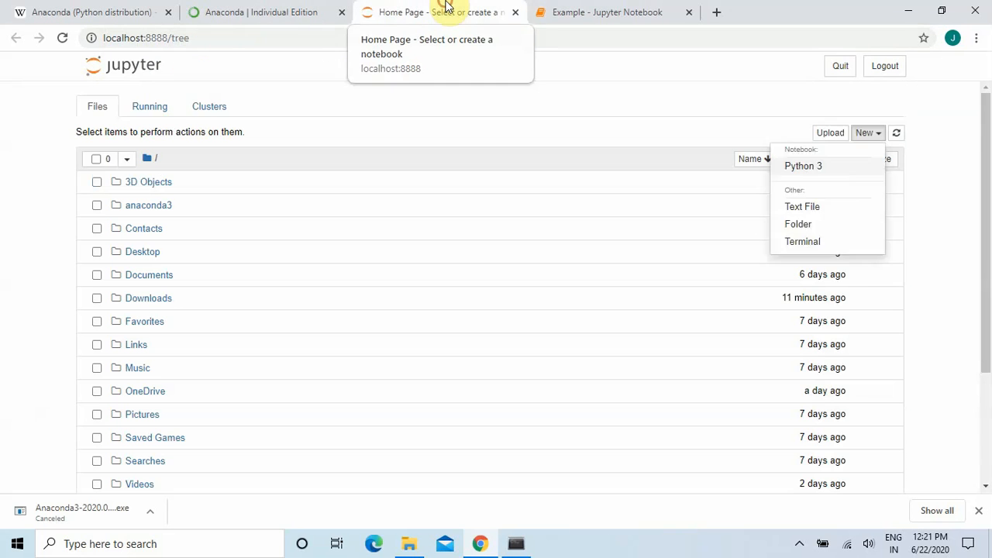
pyautogui.click(867, 133)
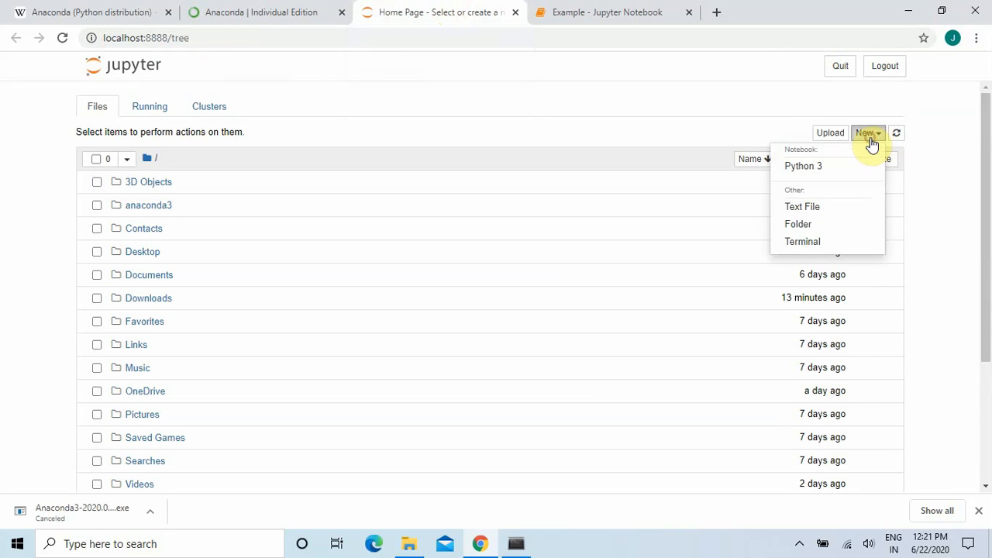
pyautogui.click(842, 166)
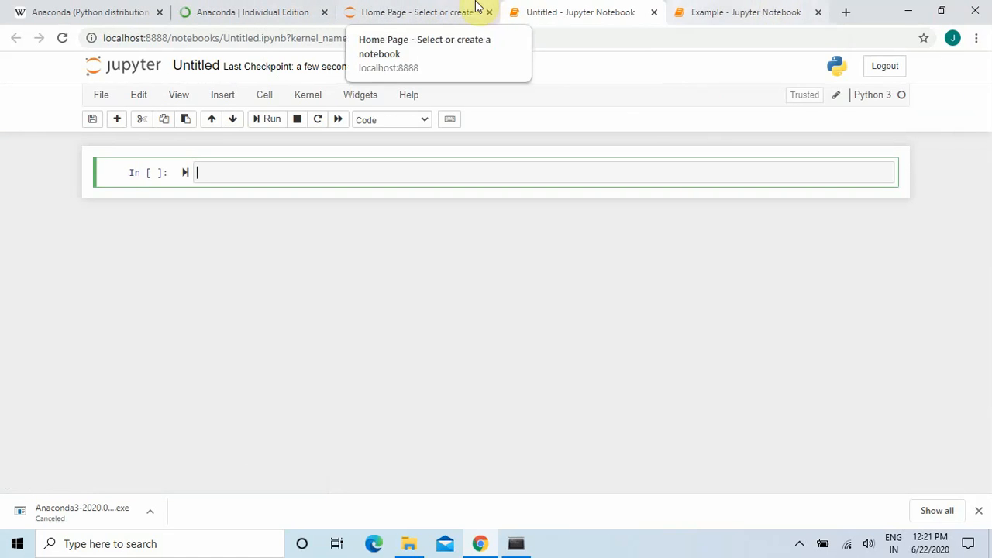
pyautogui.click(448, 8)
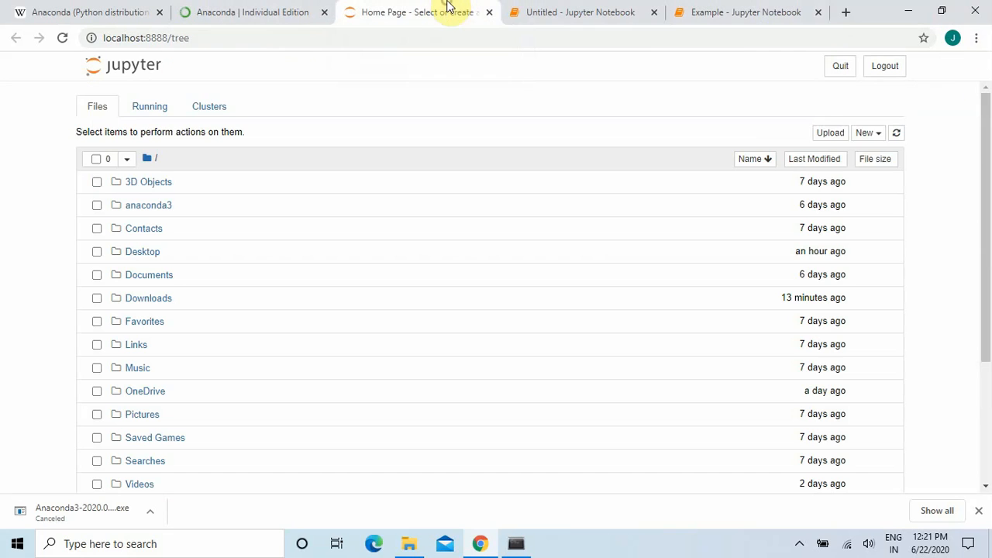
pyautogui.click(867, 139)
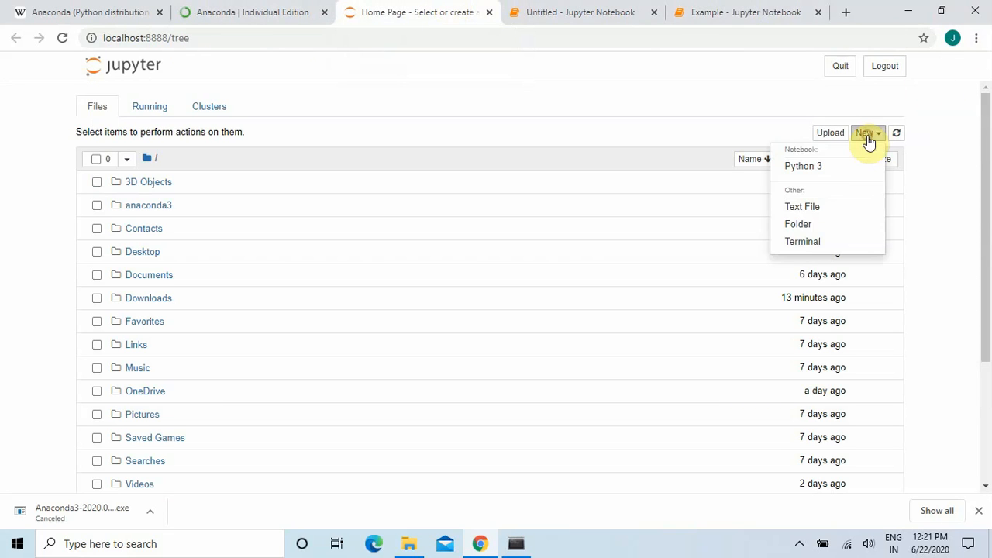
pyautogui.click(829, 165)
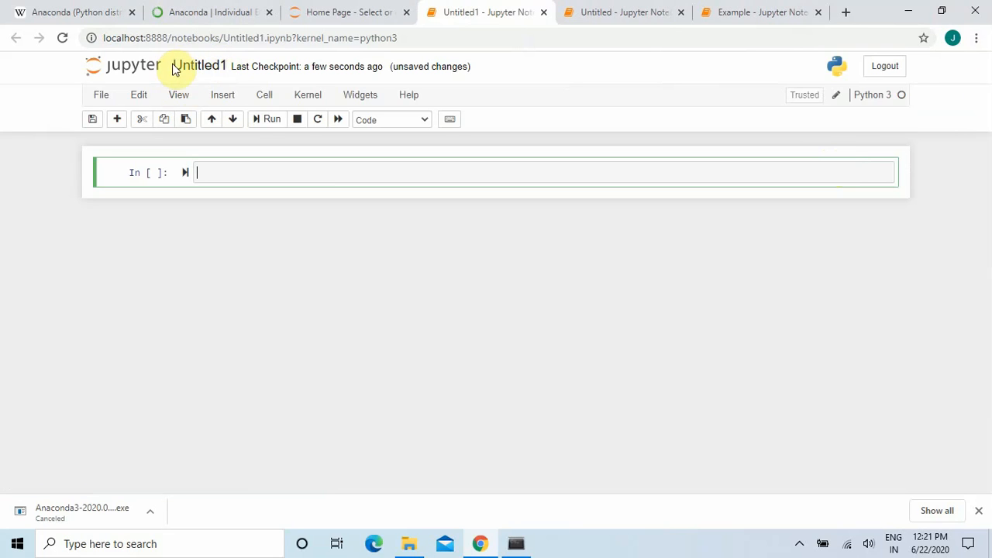
# Compare the default names of the two untitled notebooks and close both to return to the Example notebook.
pyautogui.click(598, 6)
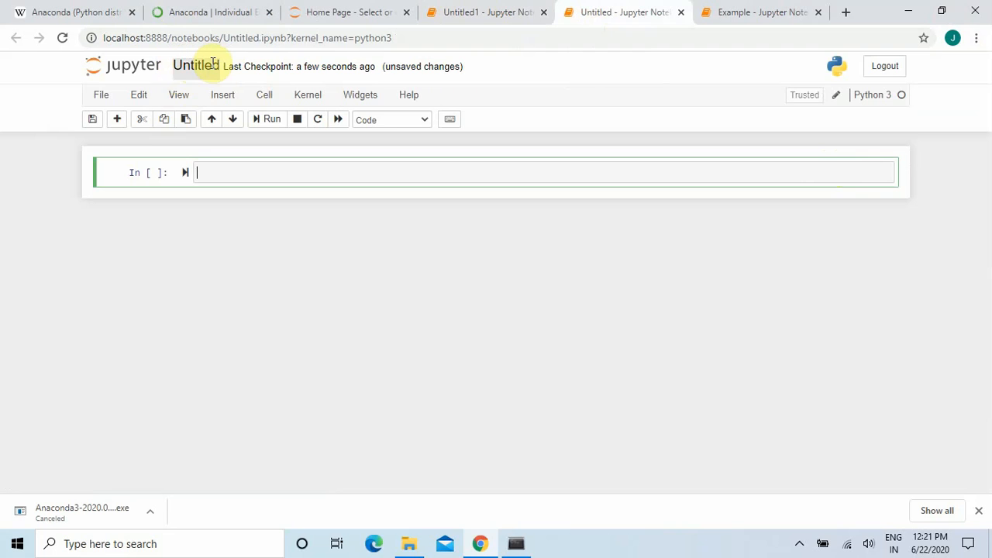
pyautogui.click(488, 9)
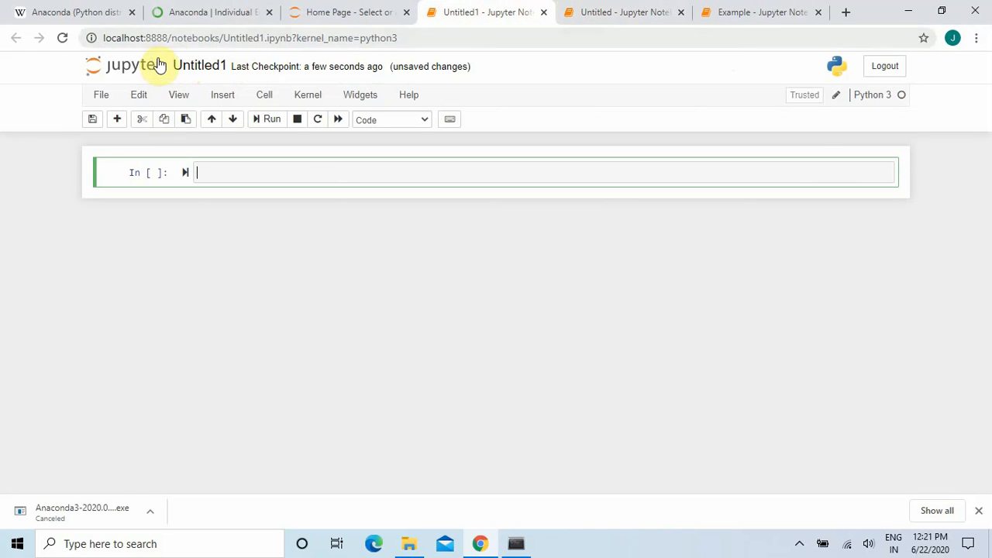
pyautogui.click(544, 14)
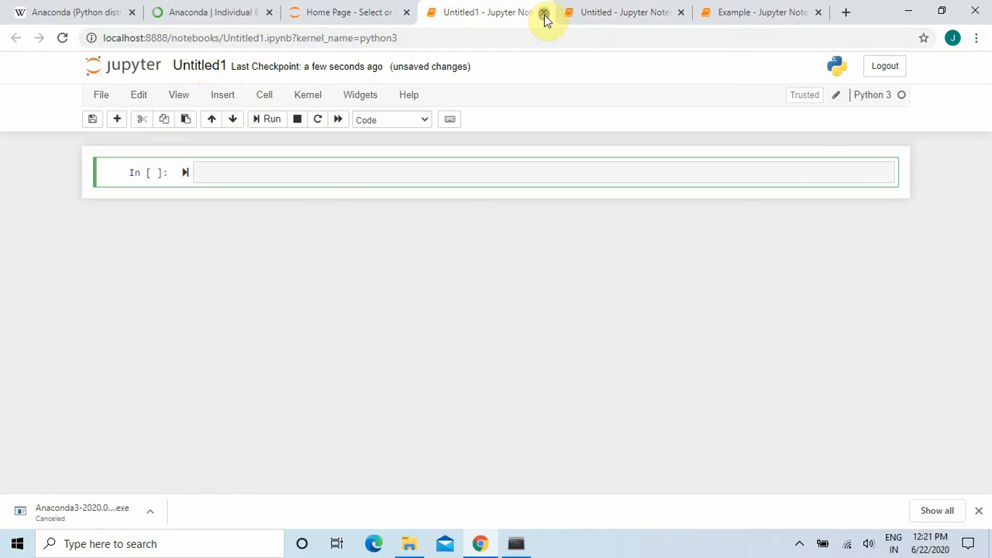
pyautogui.click(544, 14)
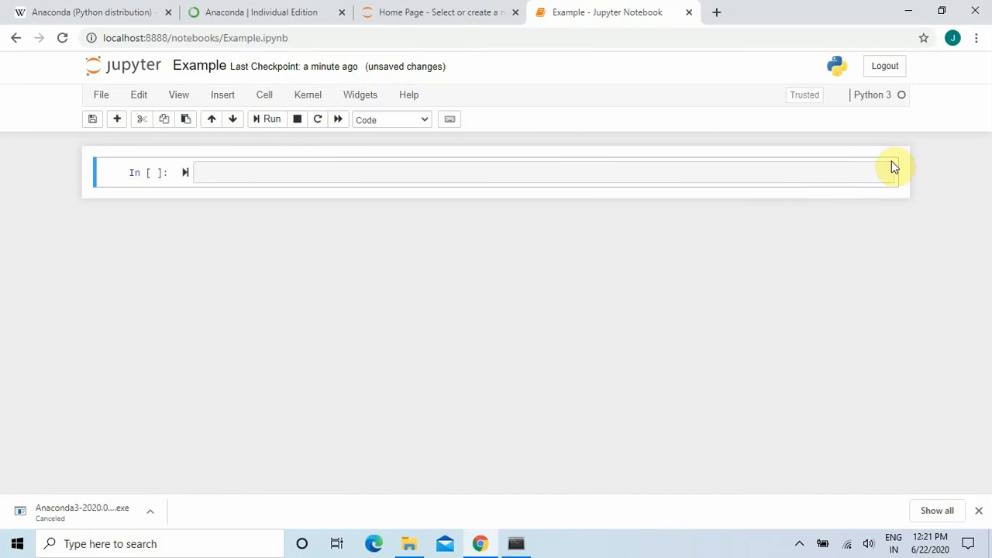
# Run the empty cells three times in a row to add three more blank cells to the Example notebook.
pyautogui.click(273, 170)
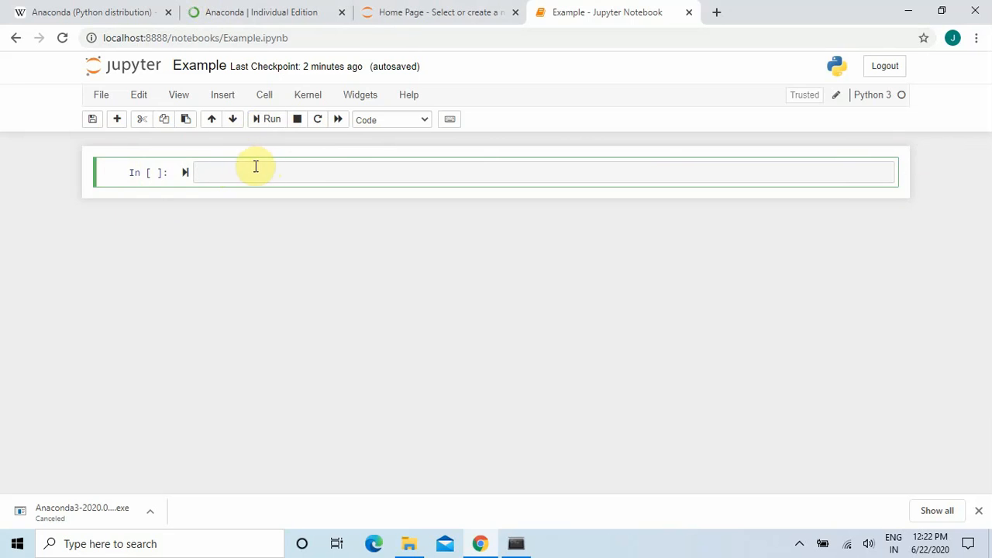
pyautogui.click(261, 129)
pyautogui.click(261, 129)
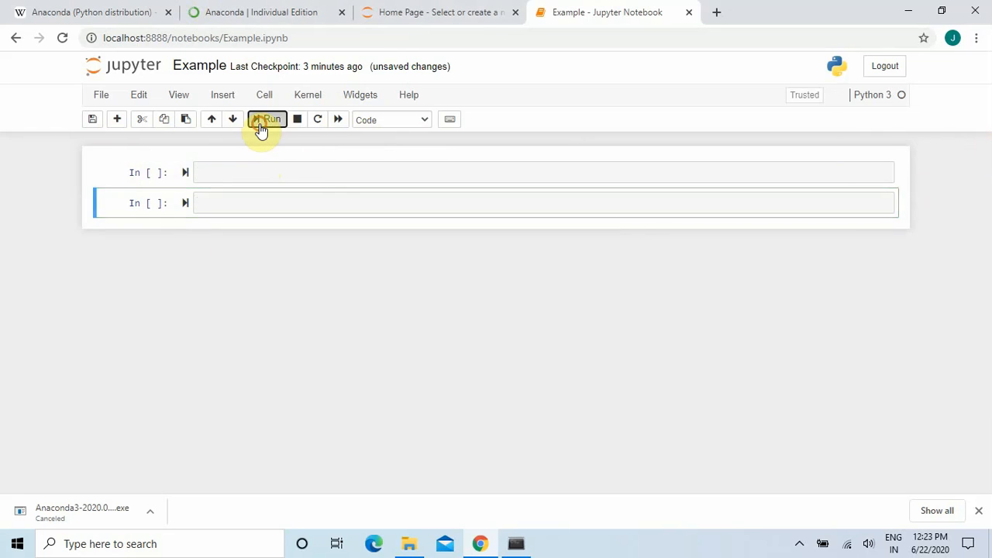
pyautogui.click(260, 129)
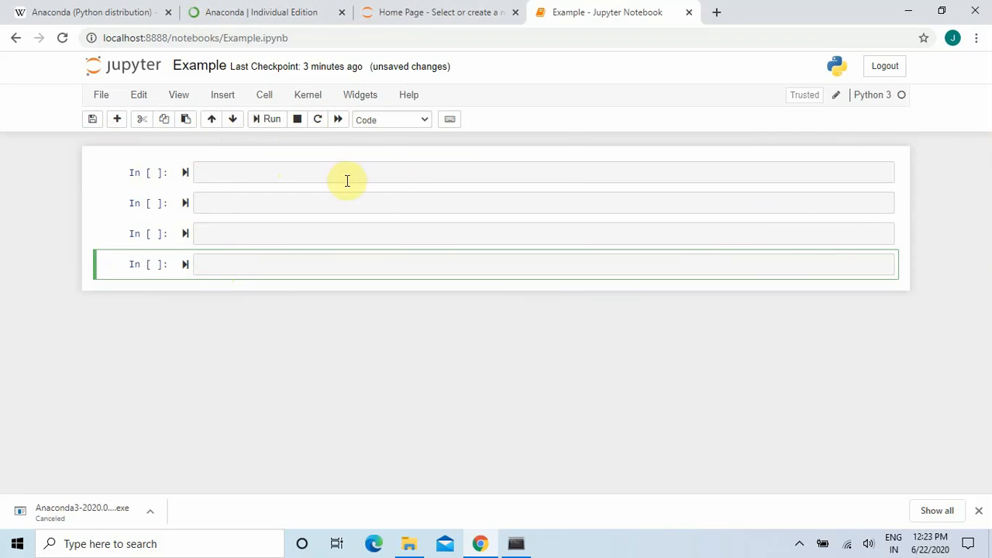
# Enter print('Hello World') in the first cell and run it.
pyautogui.click(279, 171)
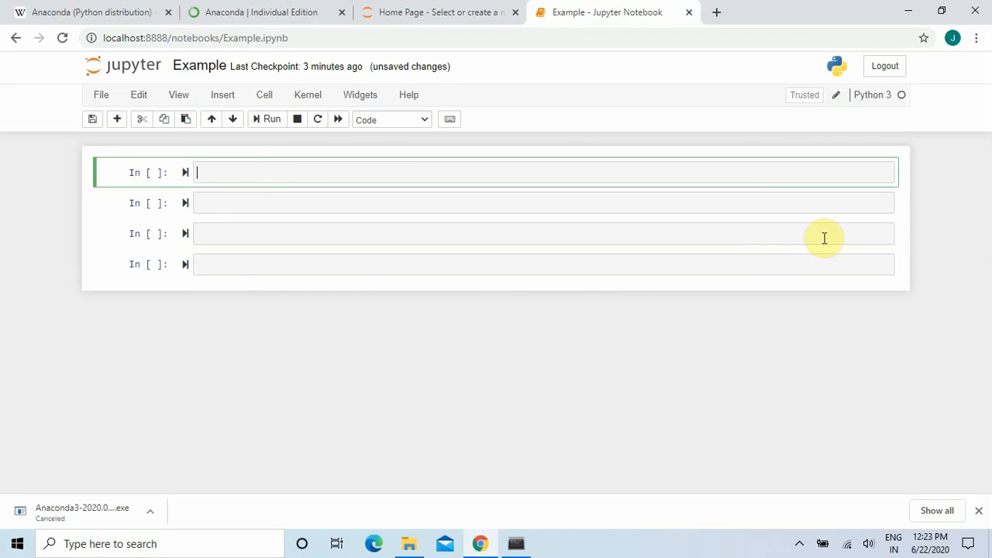
pyautogui.write("print('Hello World")
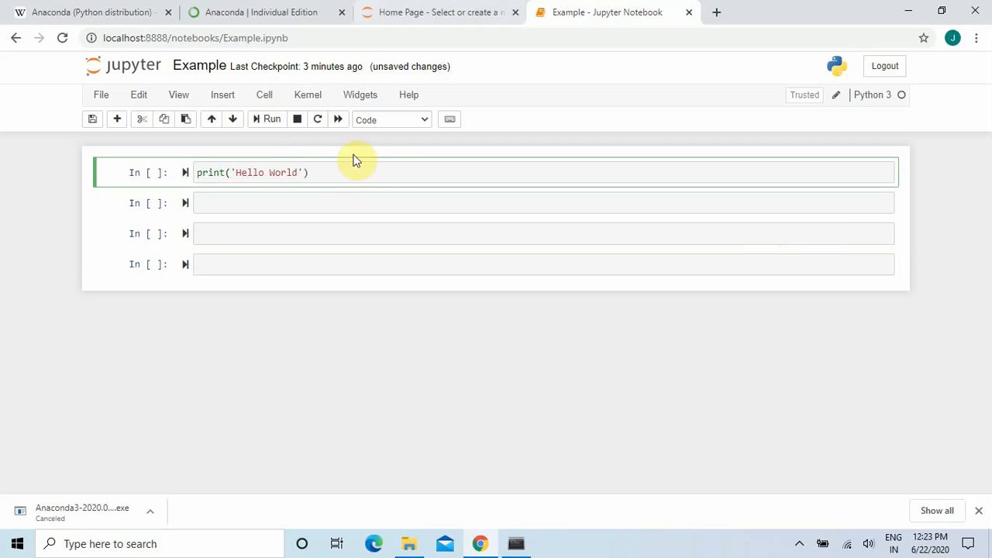
pyautogui.click(272, 124)
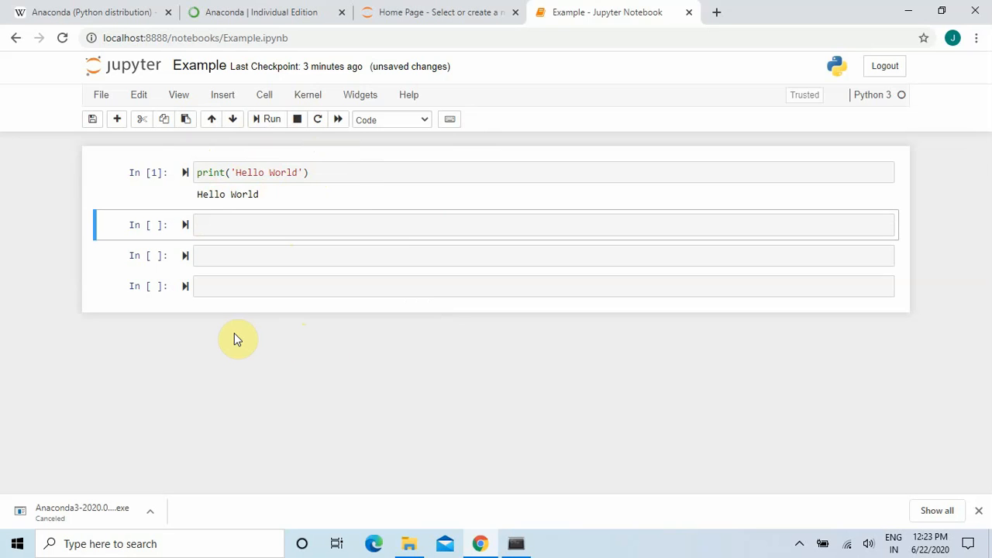
# Enter print('Welcome') and, on a second line, print('To my channel') in the second cell, and run that cell in place.
pyautogui.click(239, 226)
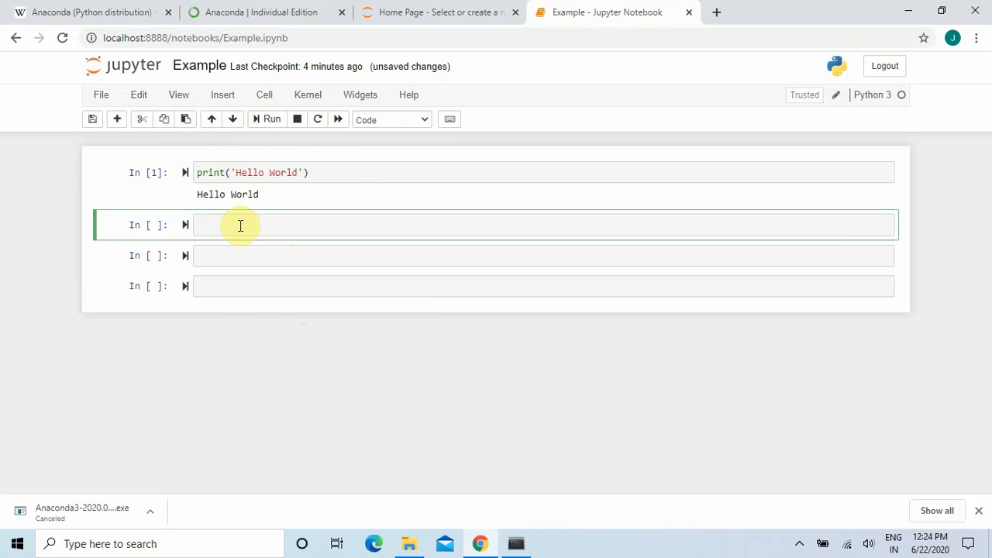
pyautogui.write("print('Welcome")
pyautogui.press('Right')
pyautogui.press('Right')
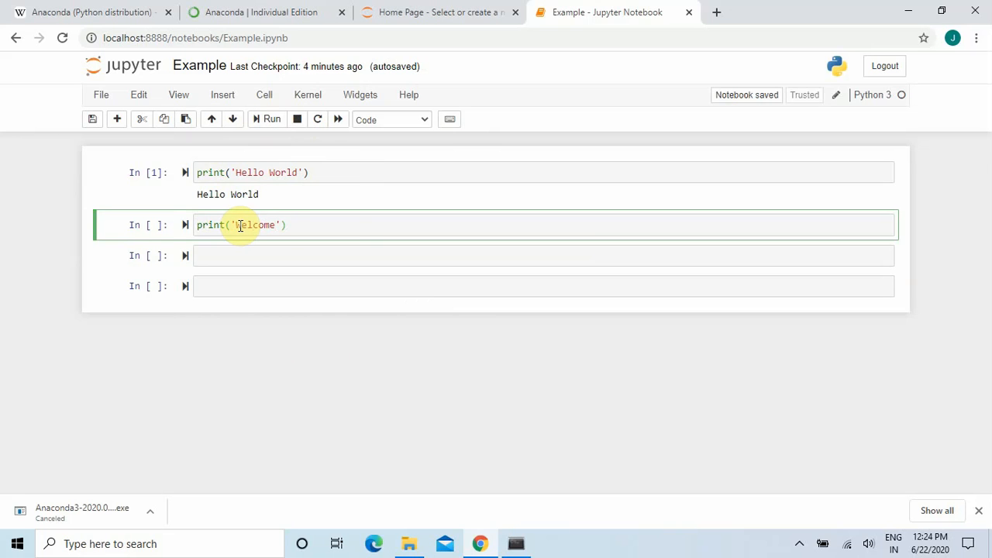
pyautogui.press('Return')
pyautogui.write('pri')
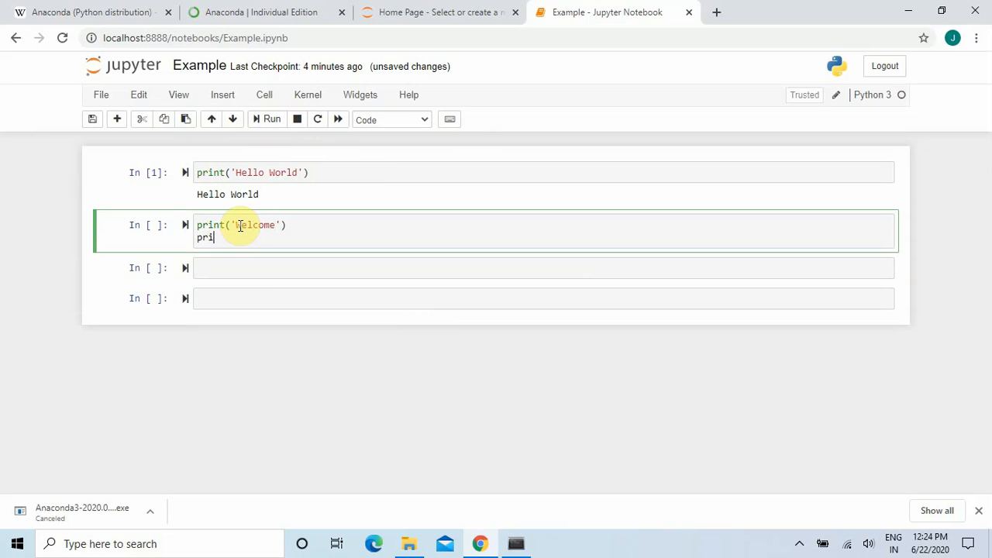
pyautogui.write("nt('To my channel")
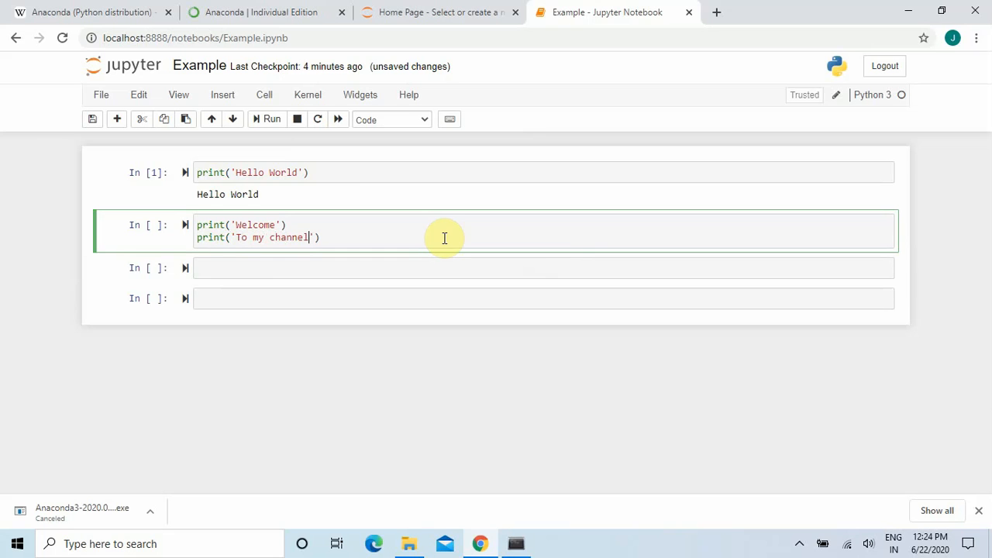
pyautogui.hotkey('ctrl', 'Return')
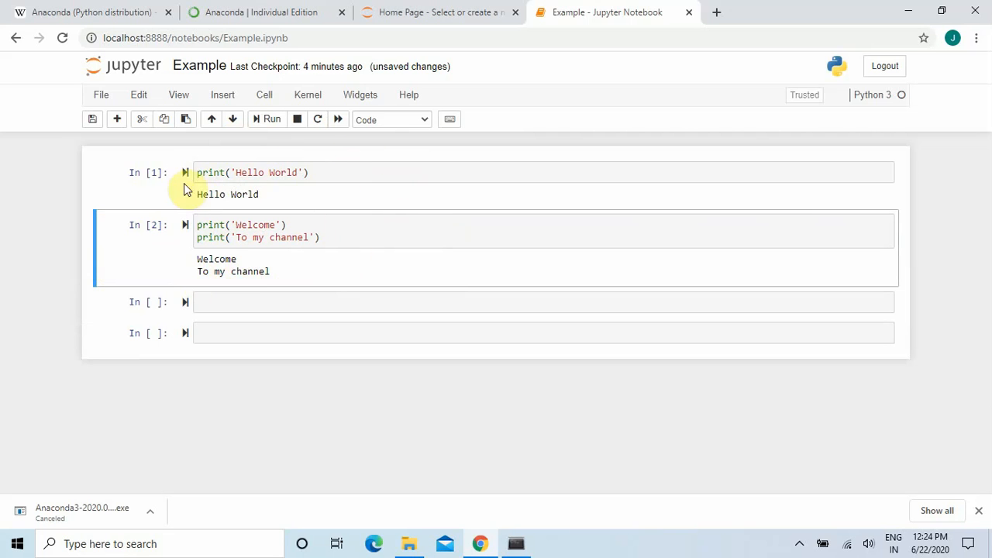
# Insert two more empty cells below the cell that prints Welcome.
pyautogui.click(353, 171)
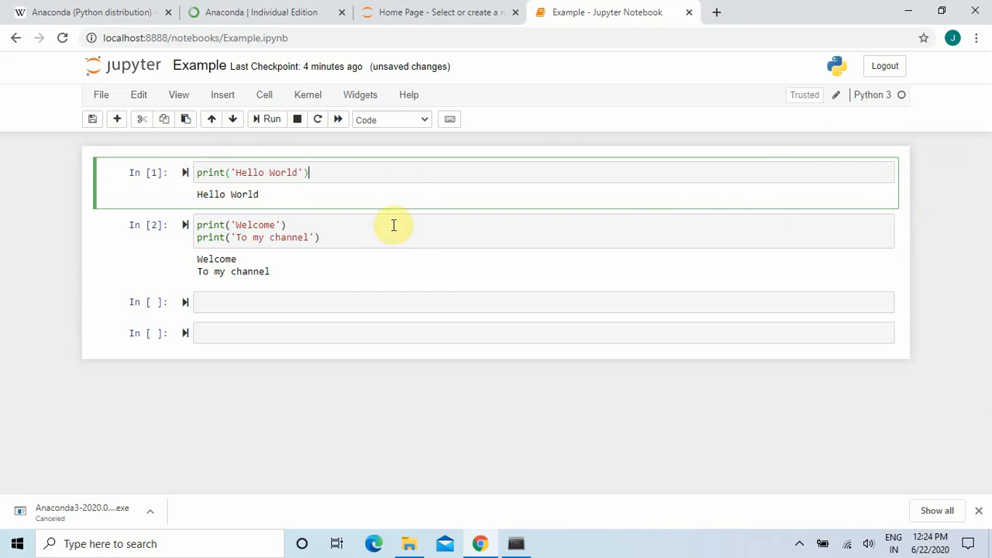
pyautogui.click(352, 234)
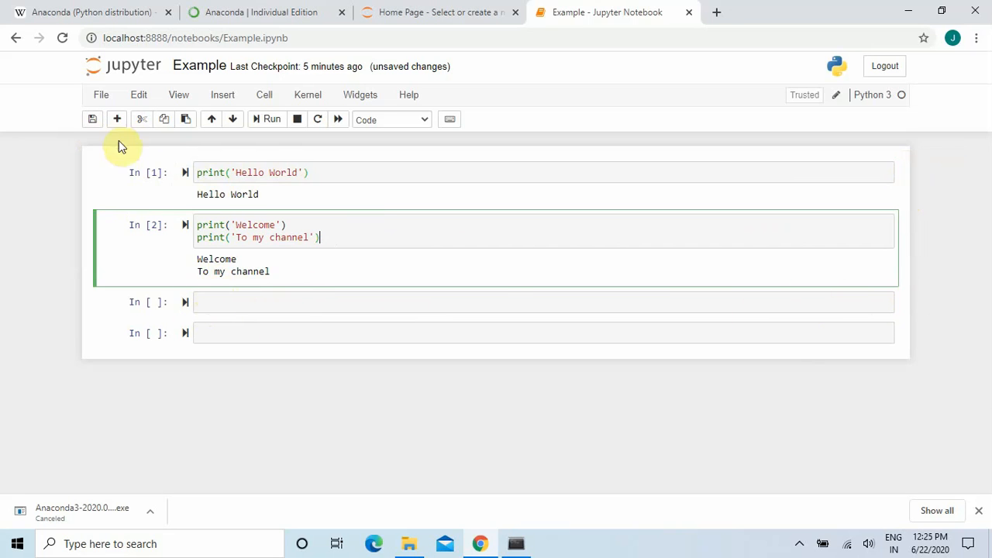
pyautogui.click(118, 121)
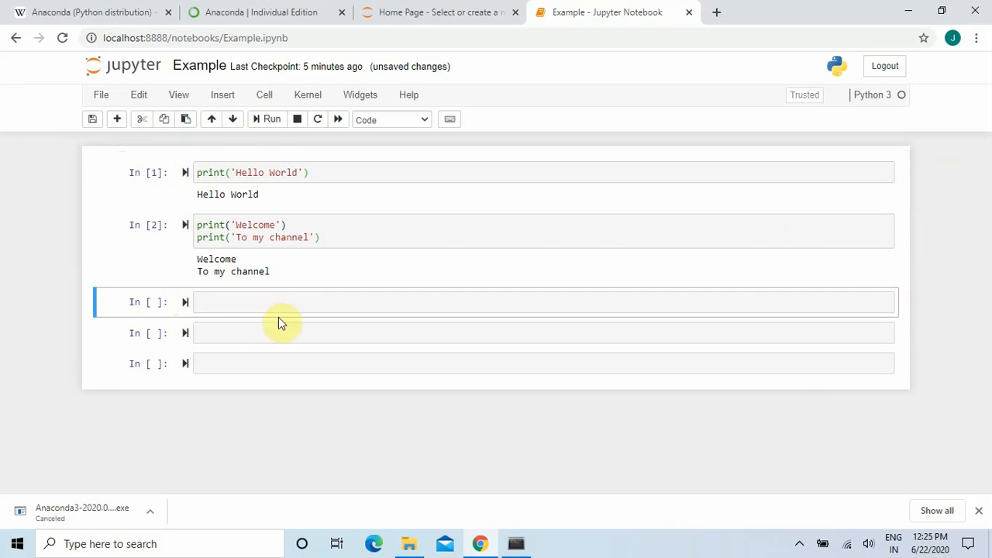
pyautogui.click(118, 122)
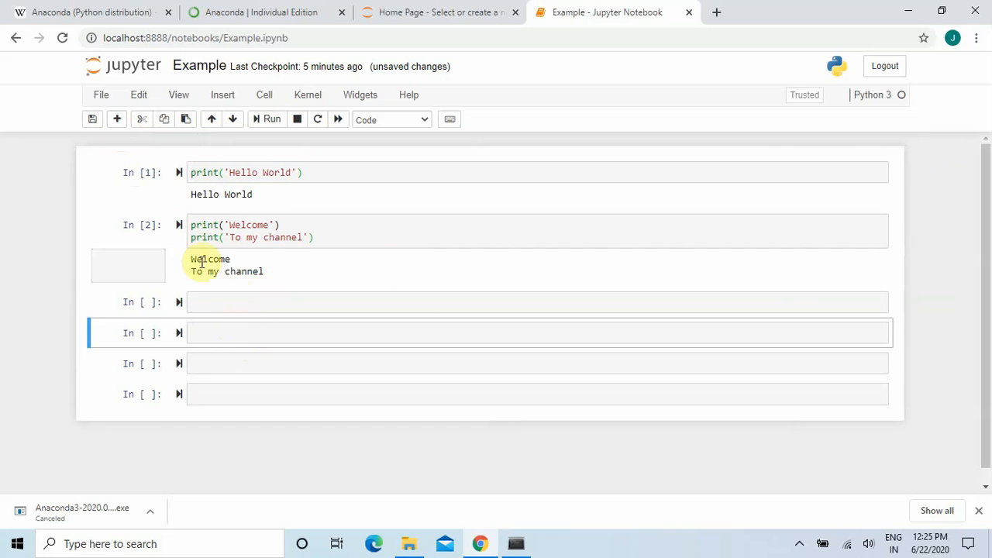
pyautogui.click(262, 296)
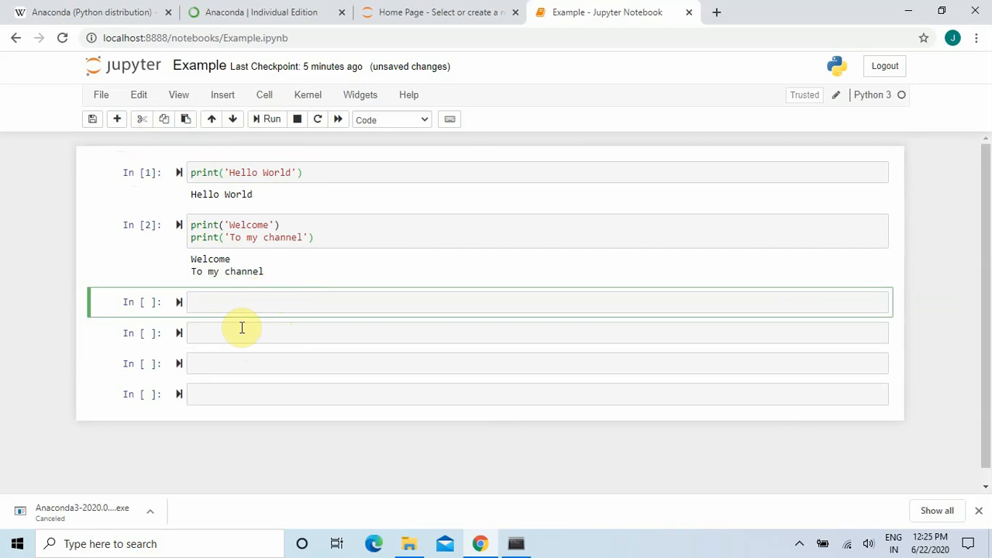
pyautogui.click(241, 328)
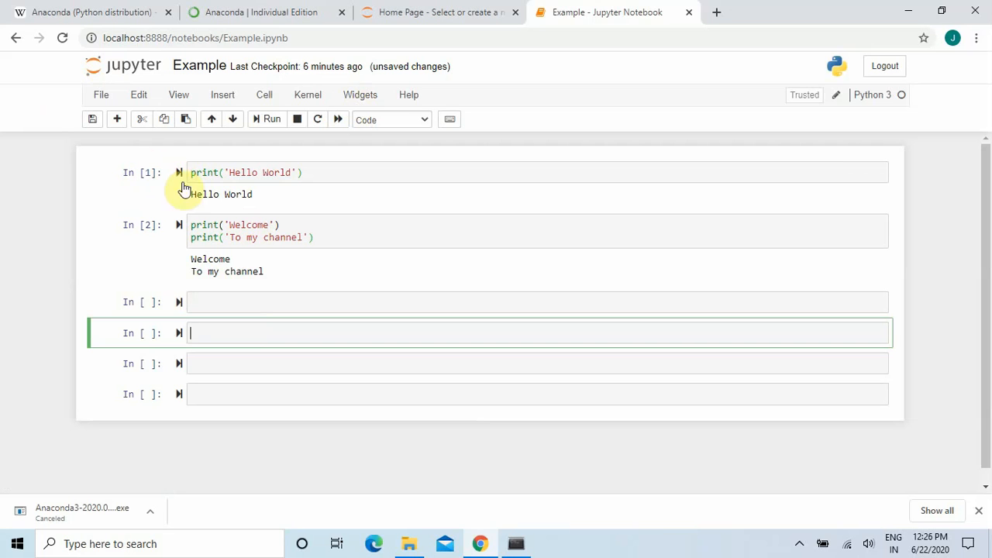
# Rerun the Hello World cell in place, followed by the cell that prints Welcome and To my channel.
pyautogui.click(337, 178)
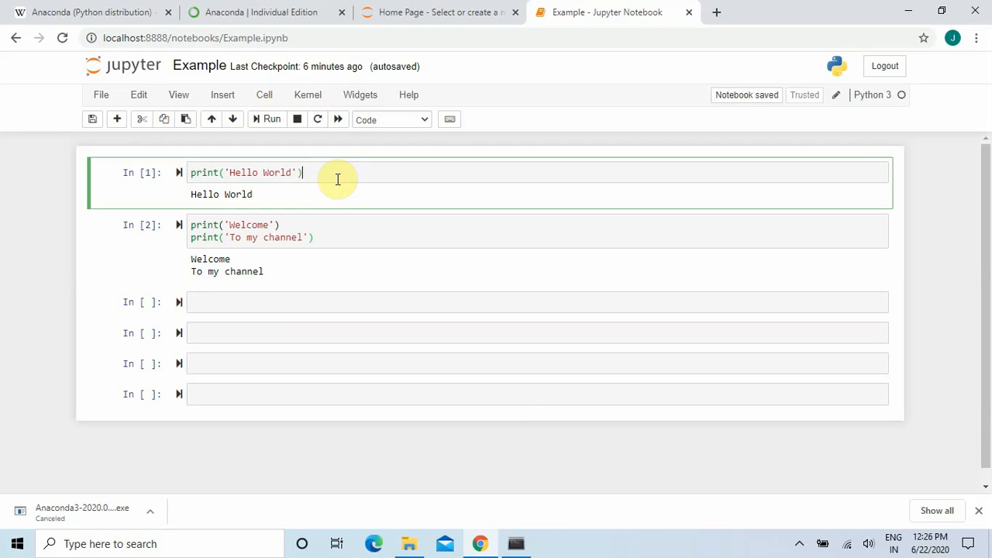
pyautogui.hotkey('ctrl', 'Return')
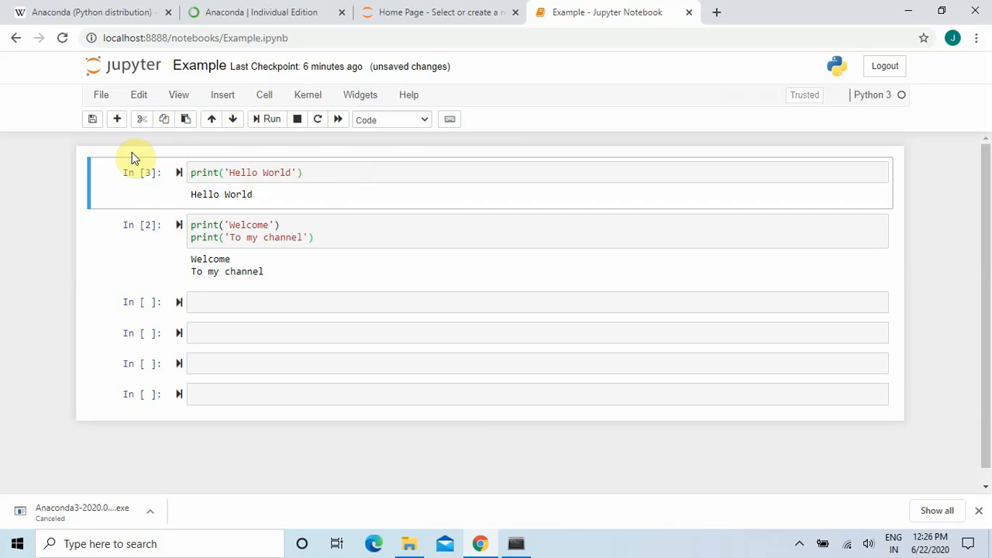
pyautogui.click(352, 232)
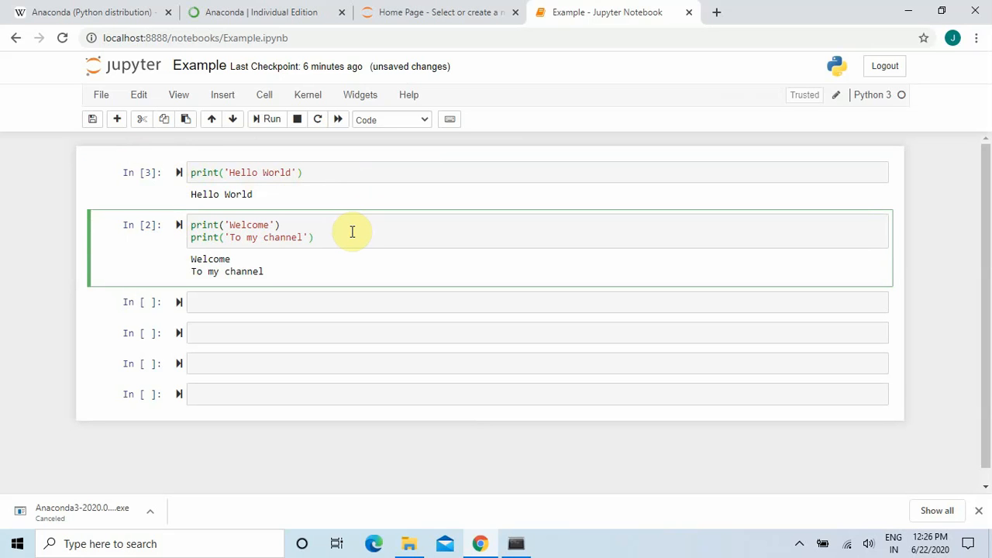
pyautogui.hotkey('ctrl', 'Return')
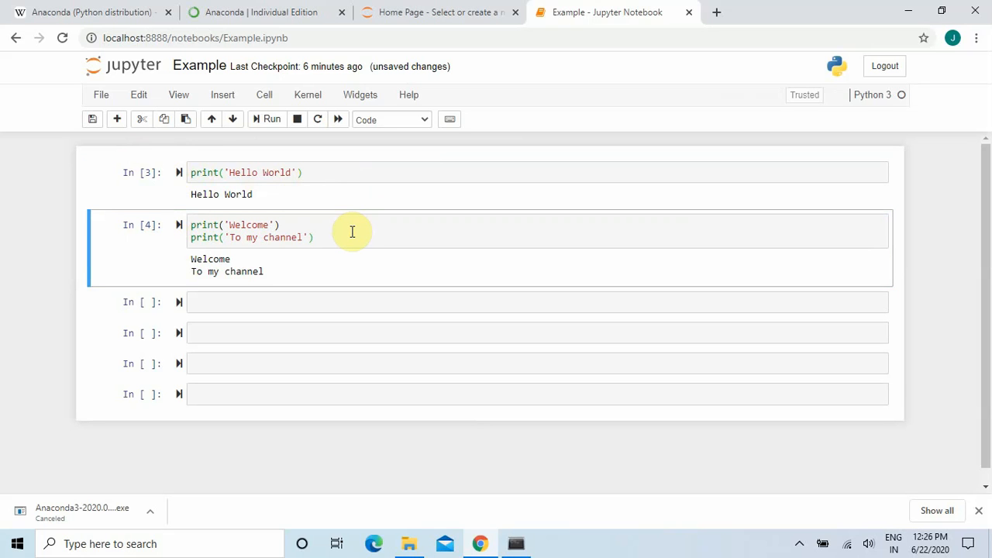
# Run both print cells in place once more, starting with the Hello World cell and finishing with the Welcome cell.
pyautogui.click(403, 174)
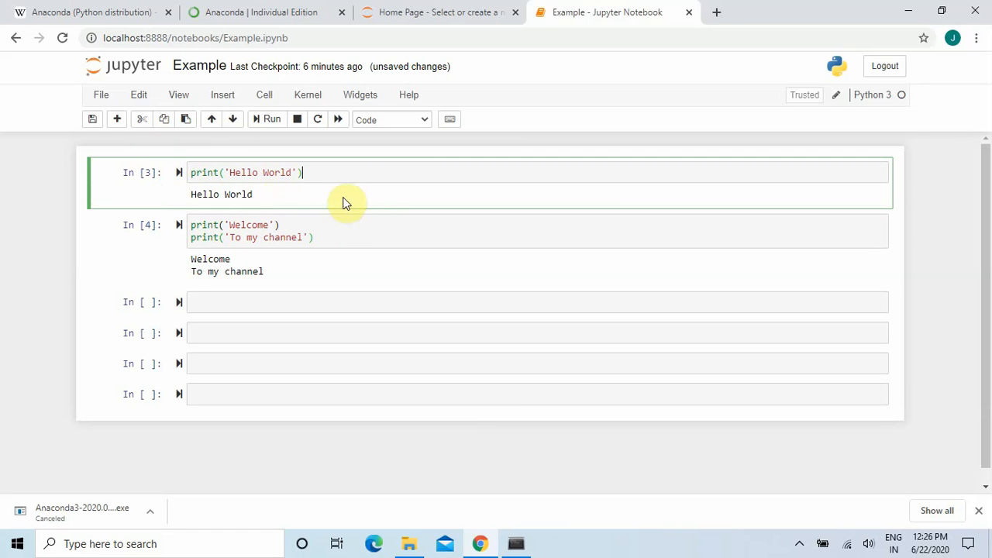
pyautogui.click(325, 243)
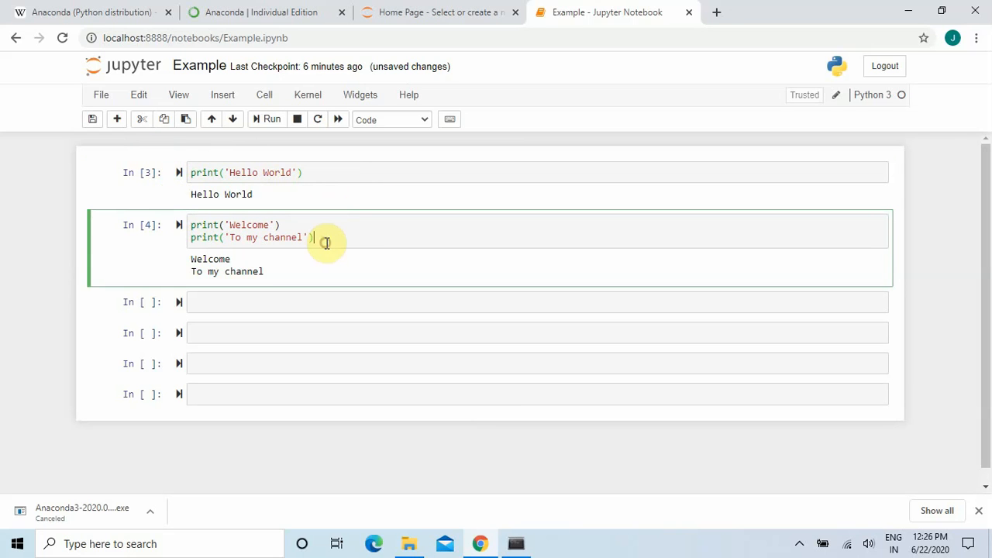
pyautogui.click(348, 175)
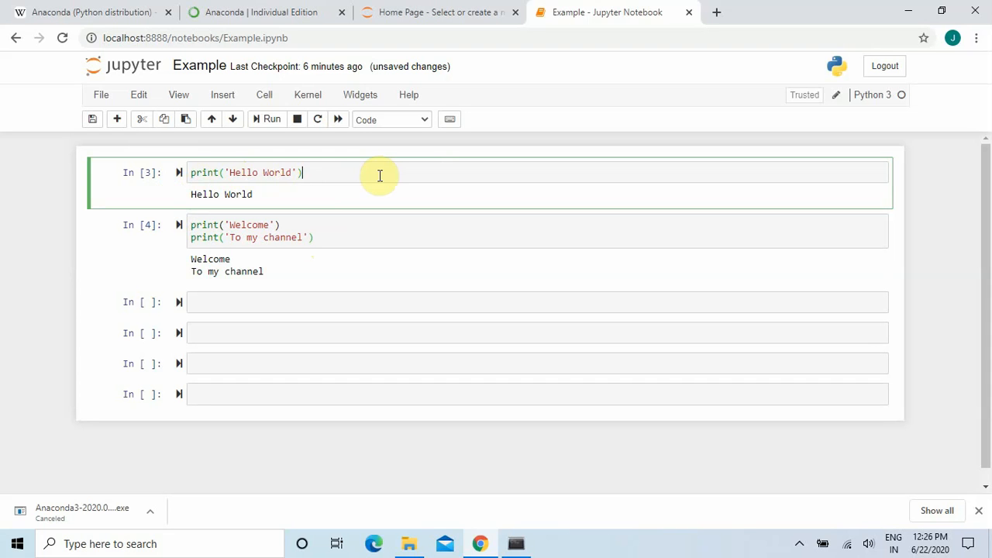
pyautogui.hotkey('ctrl', 'Return')
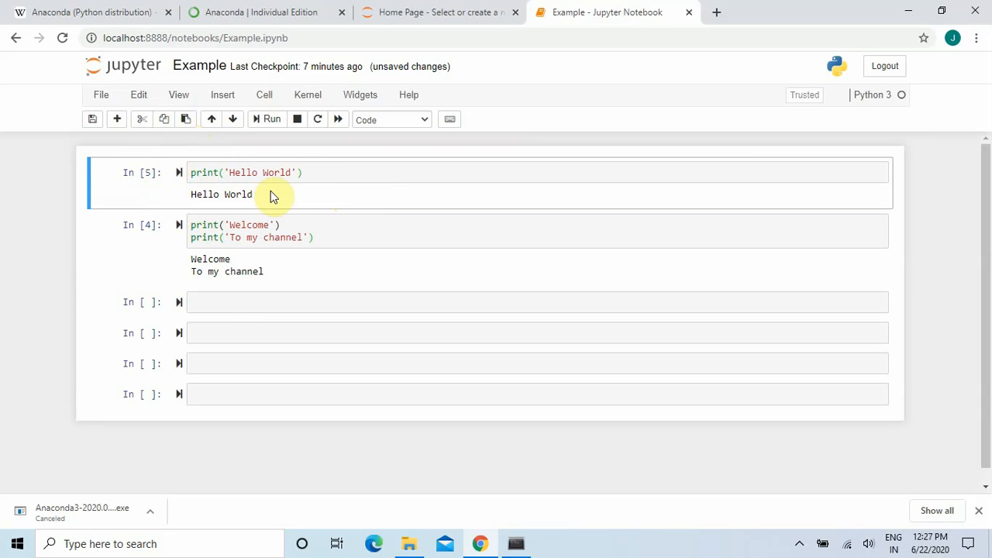
pyautogui.click(351, 230)
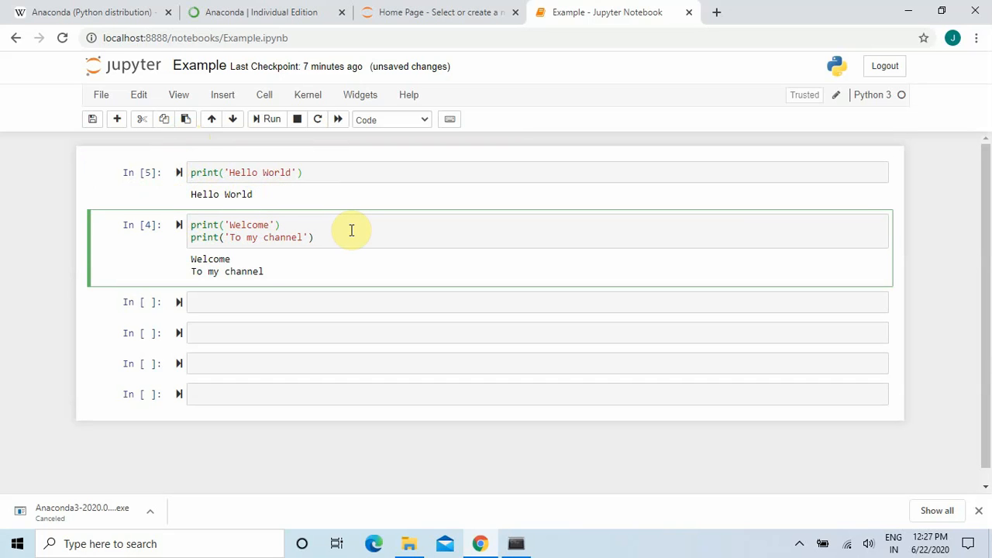
pyautogui.hotkey('ctrl', 'Return')
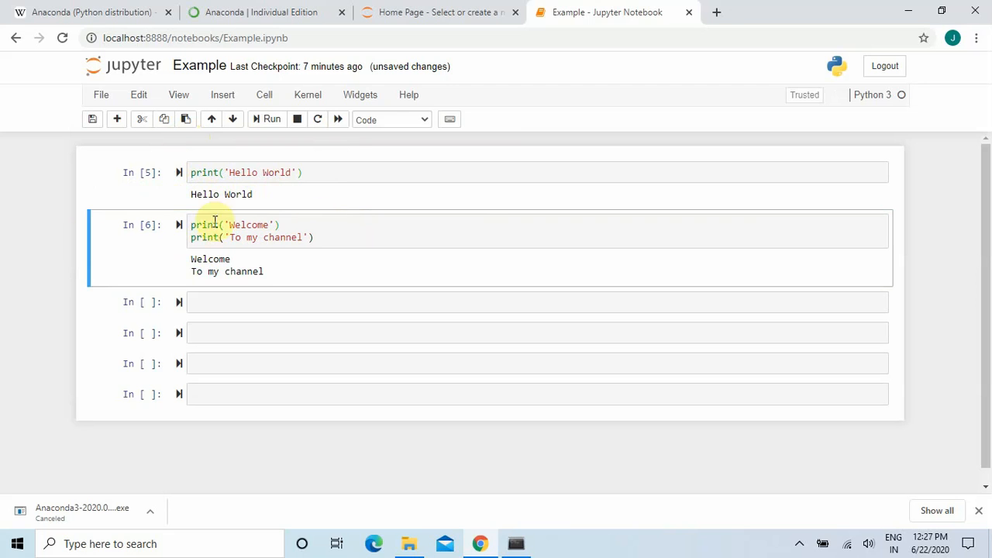